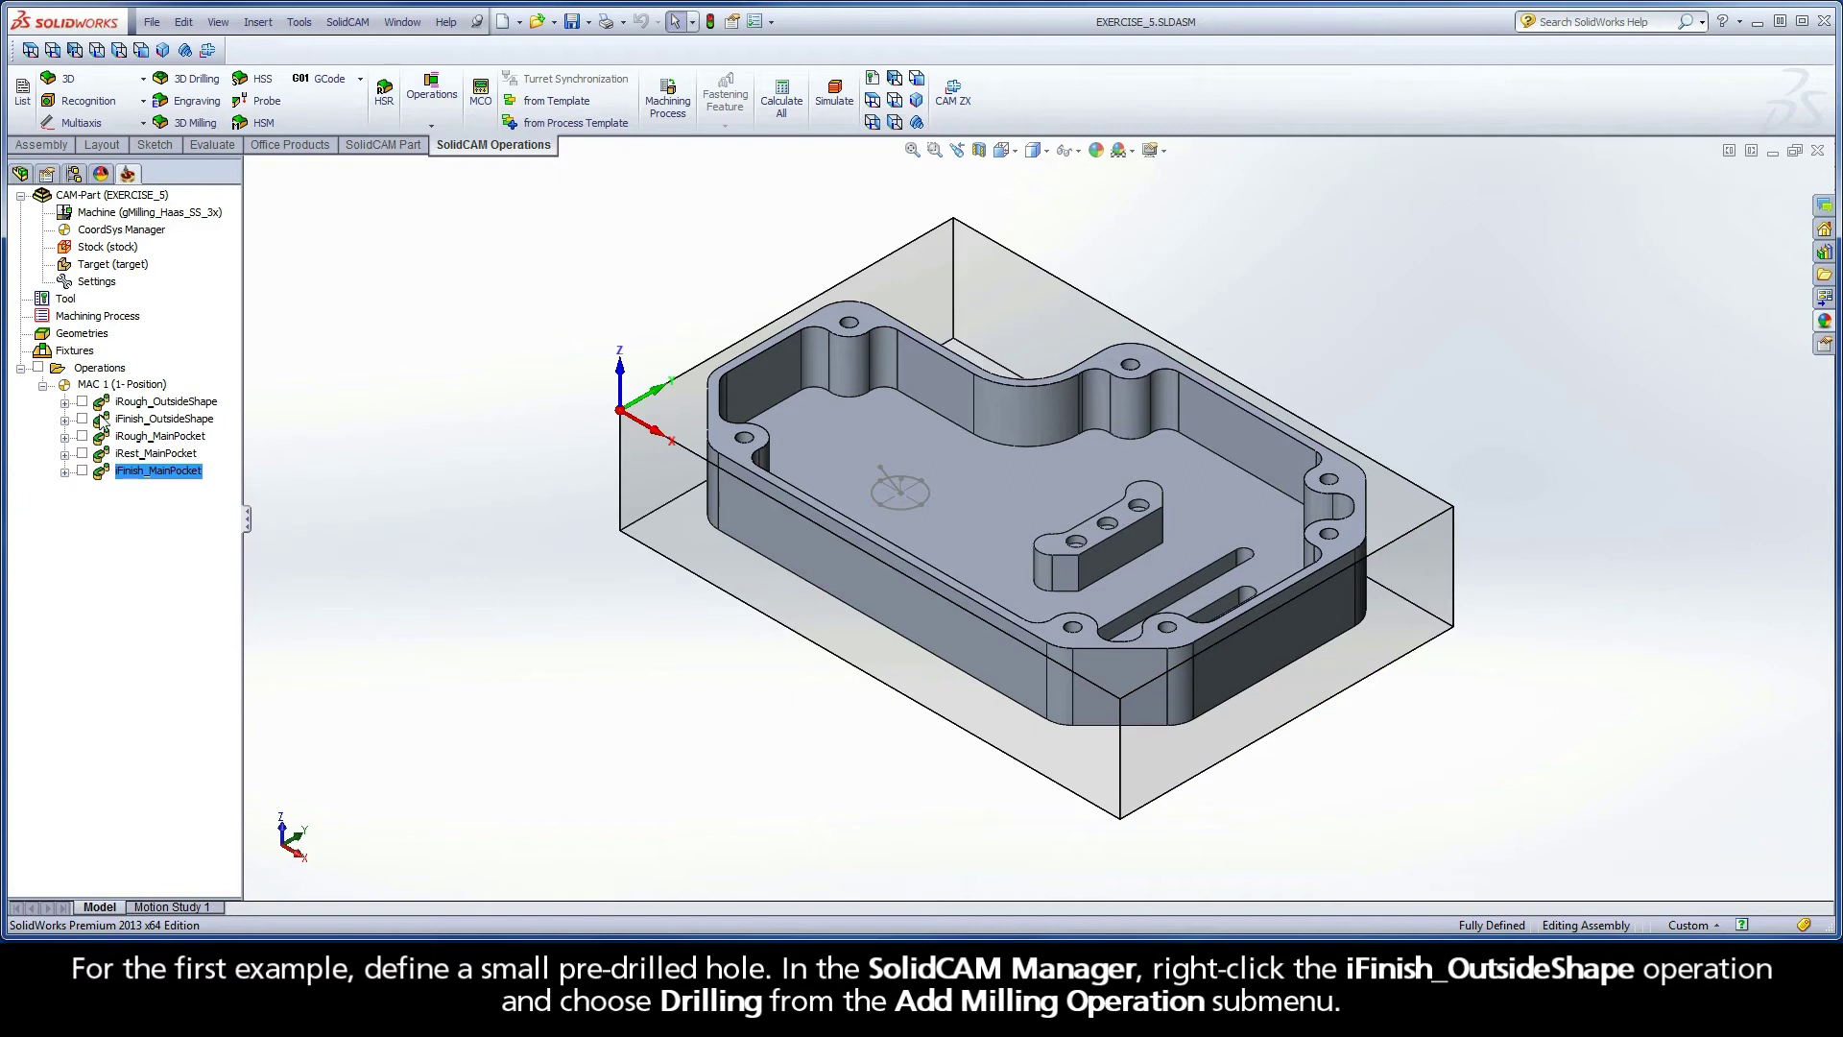
- Add a Drilling milling operation after iFinish_OutsideShape from its context menu
right_click(213, 424)
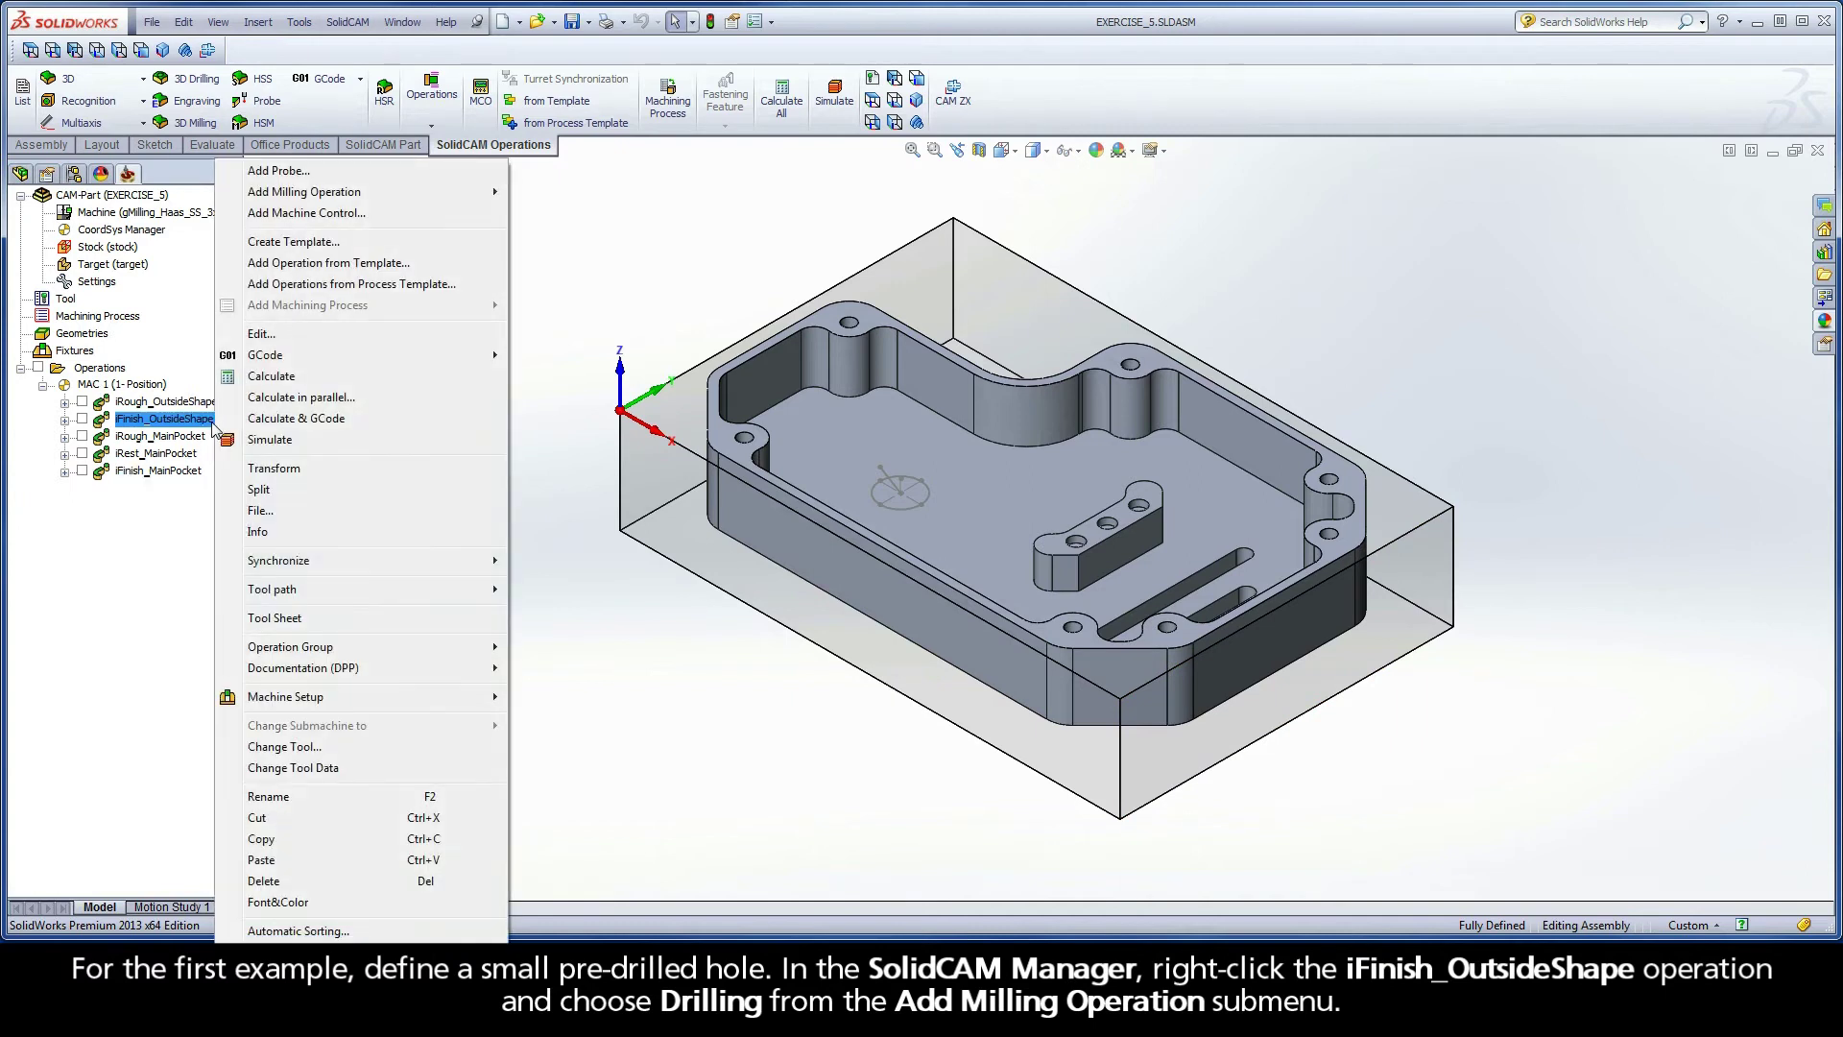
mouse_move(369, 192)
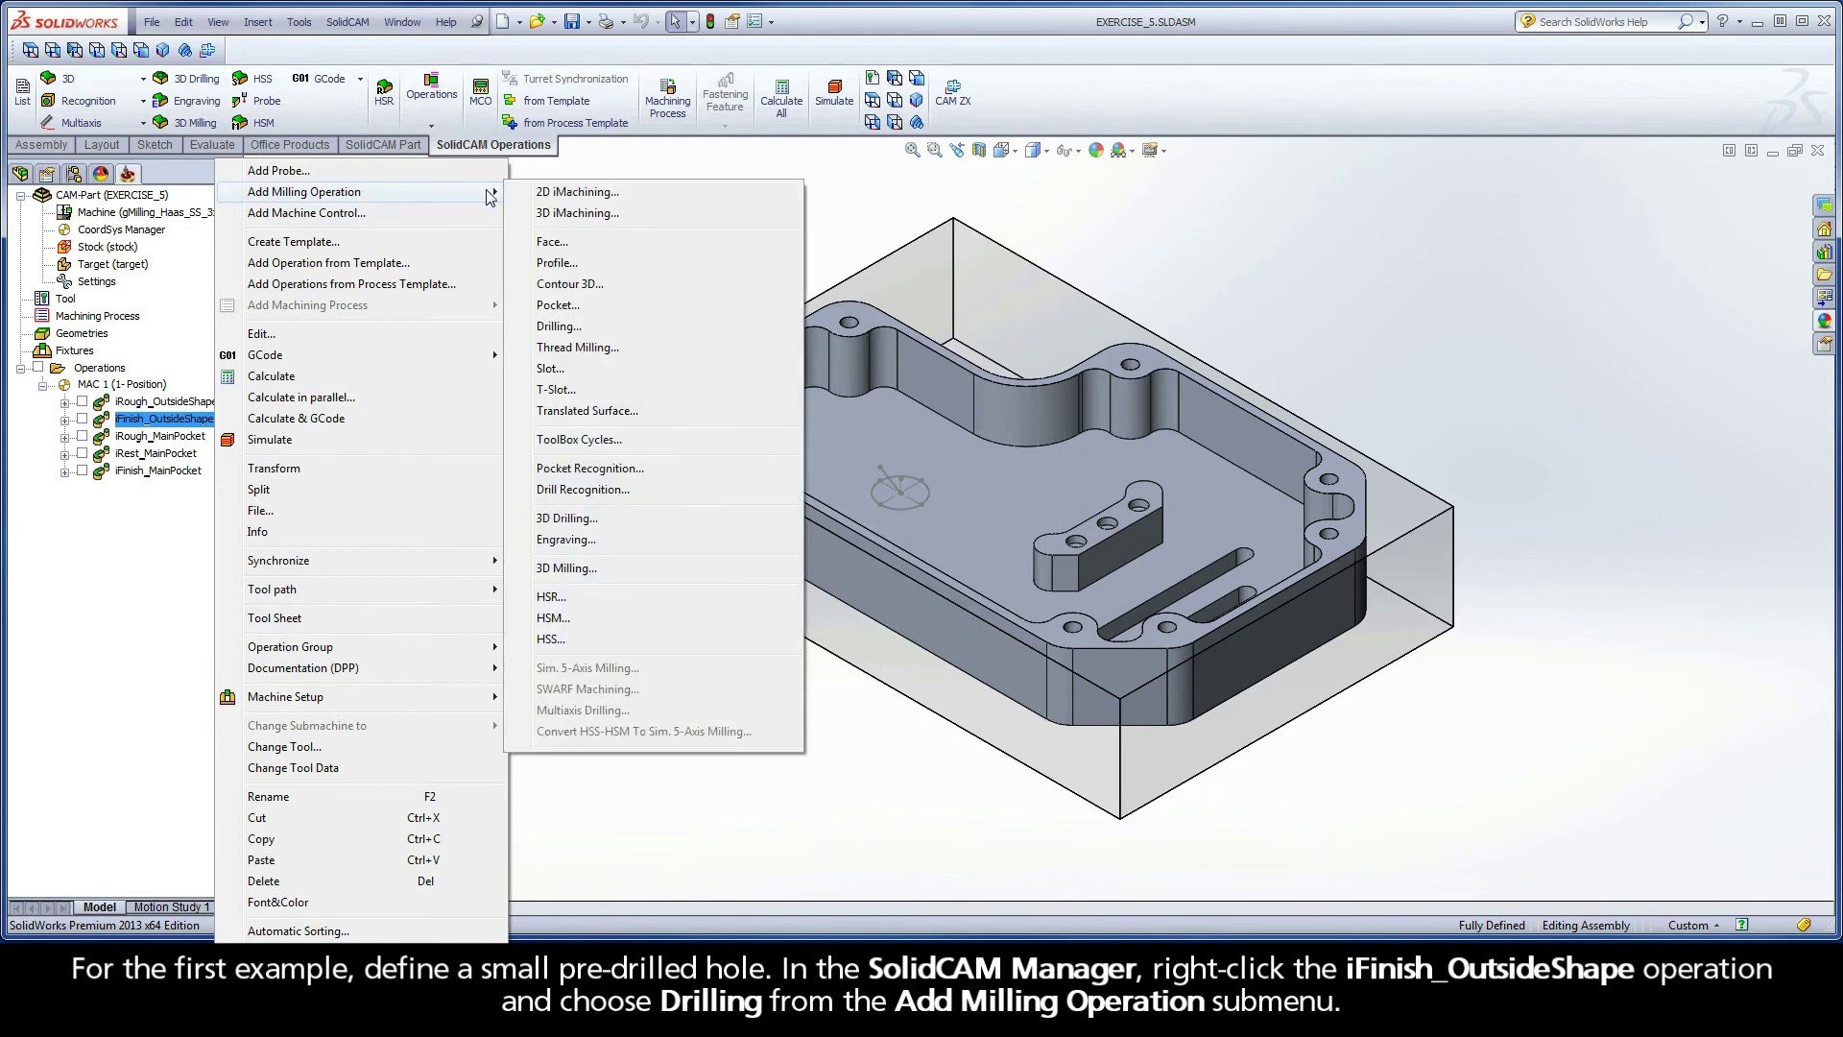
left_click(586, 329)
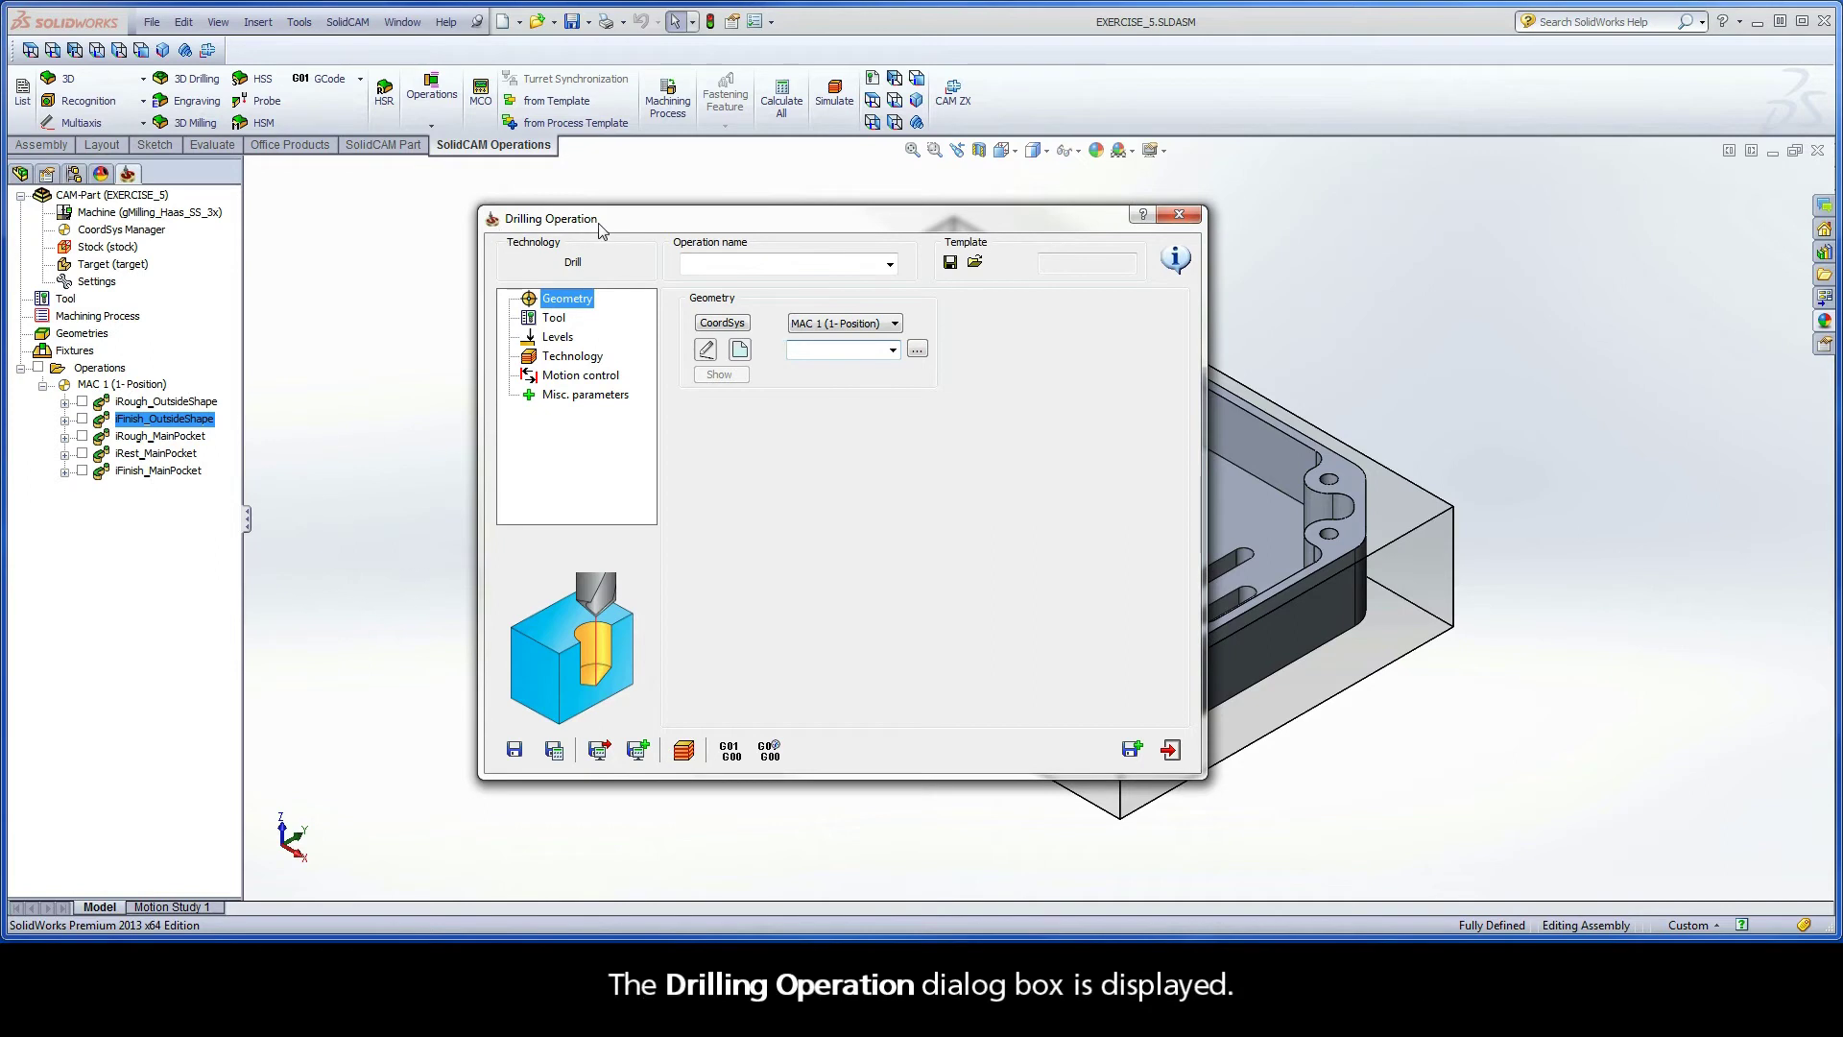
- Create drill geometry 'drill' by picking the sketch centre point on the main pocket floor in CAM Iso Close-up view
left_click(739, 350)
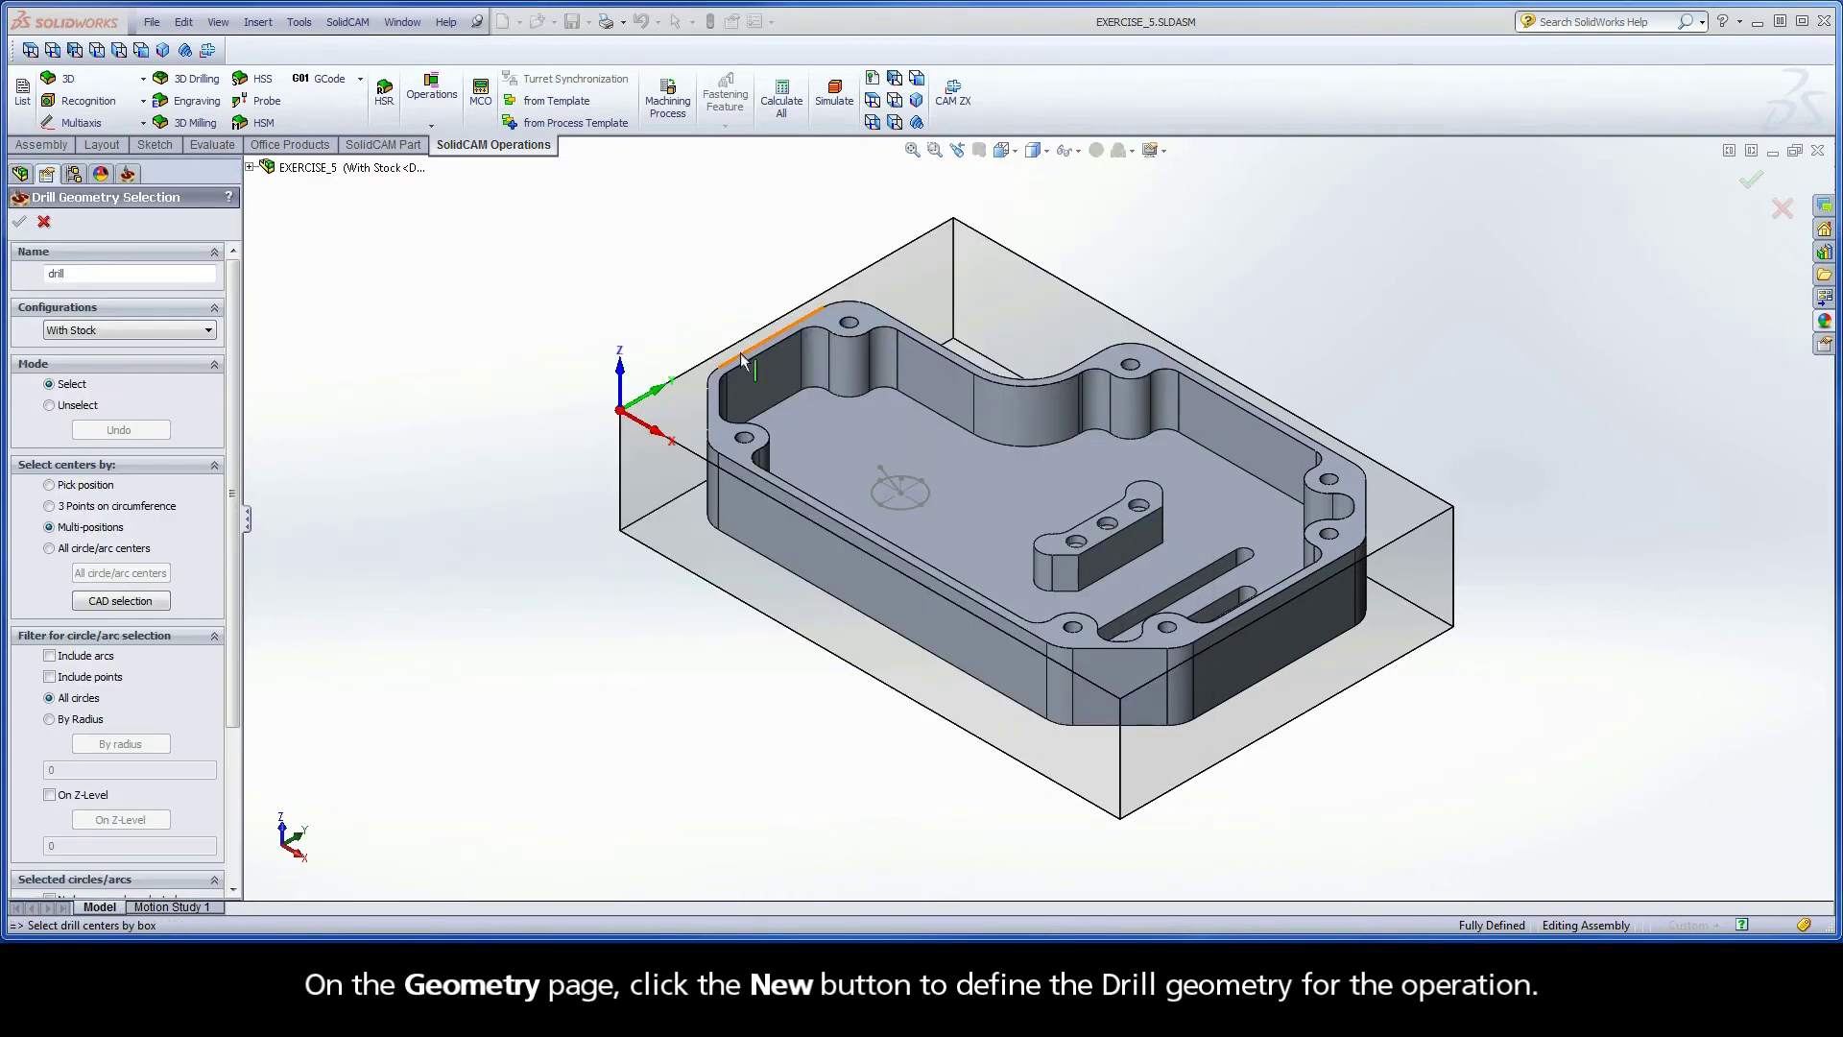
left_click(49, 486)
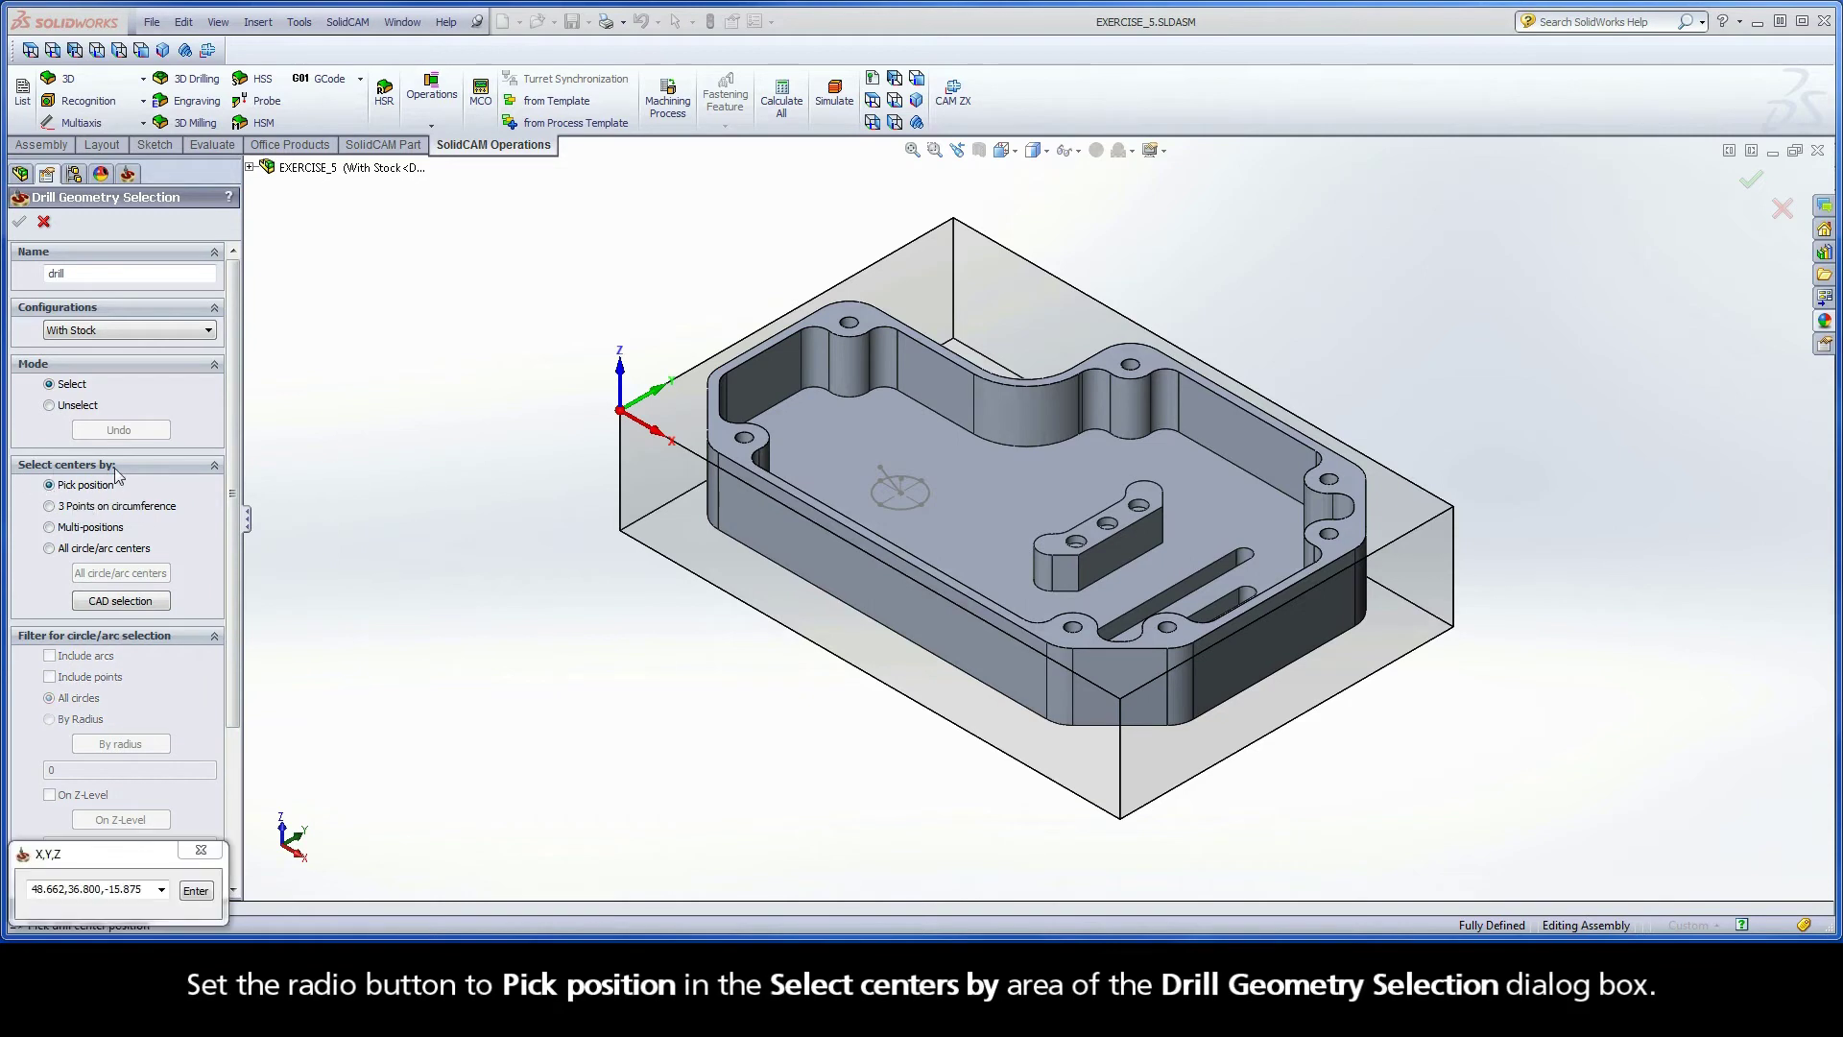
right_click(327, 319)
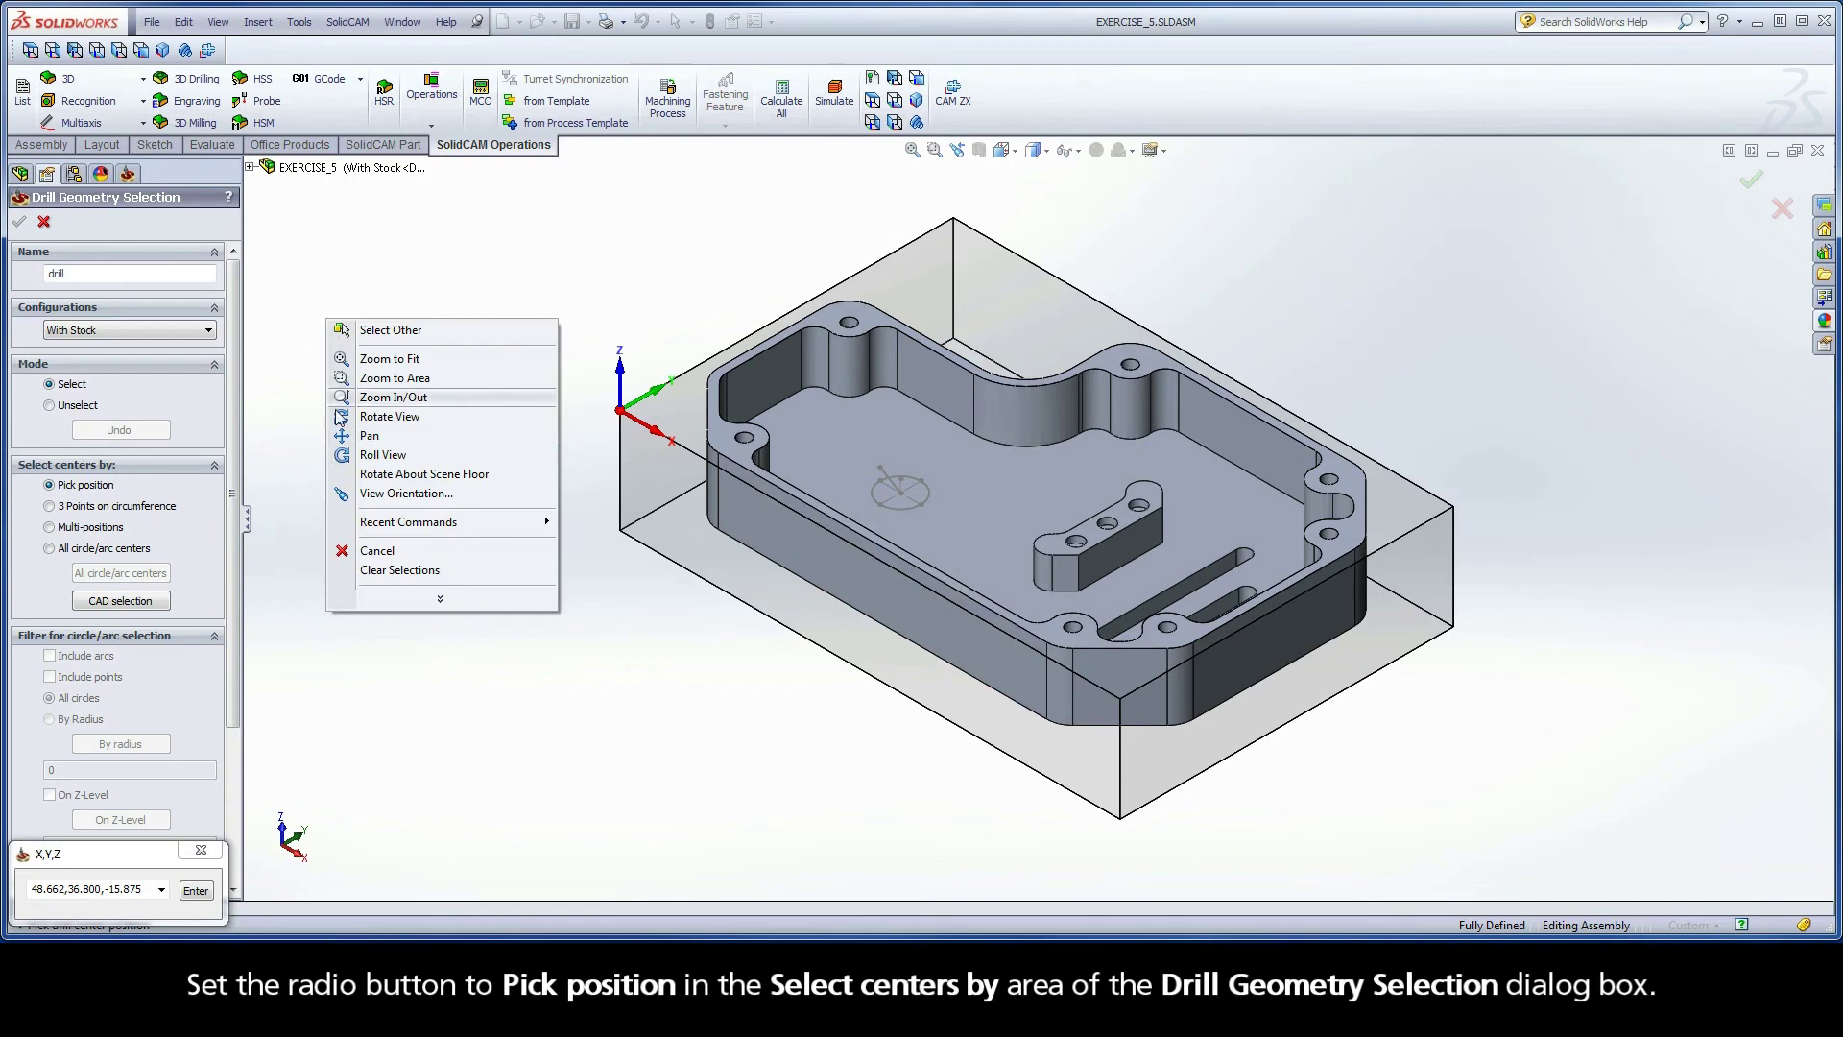
left_click(341, 493)
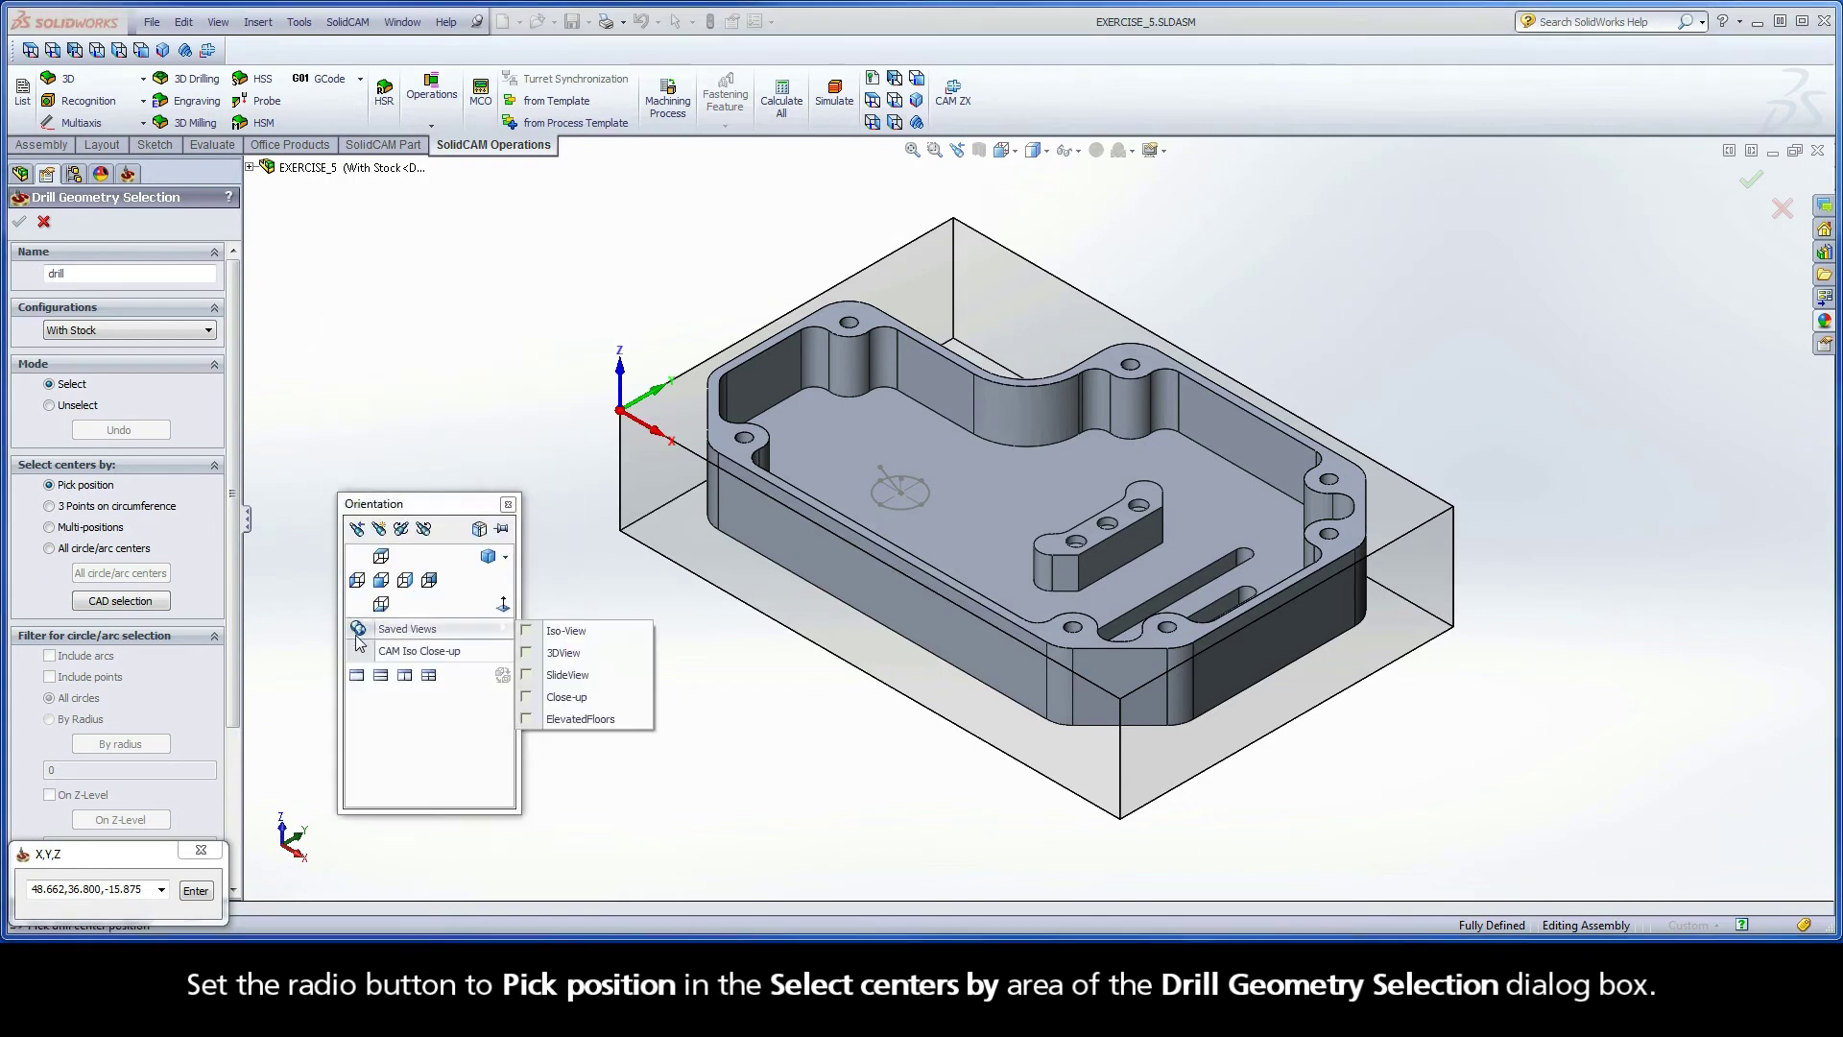
left_click(361, 651)
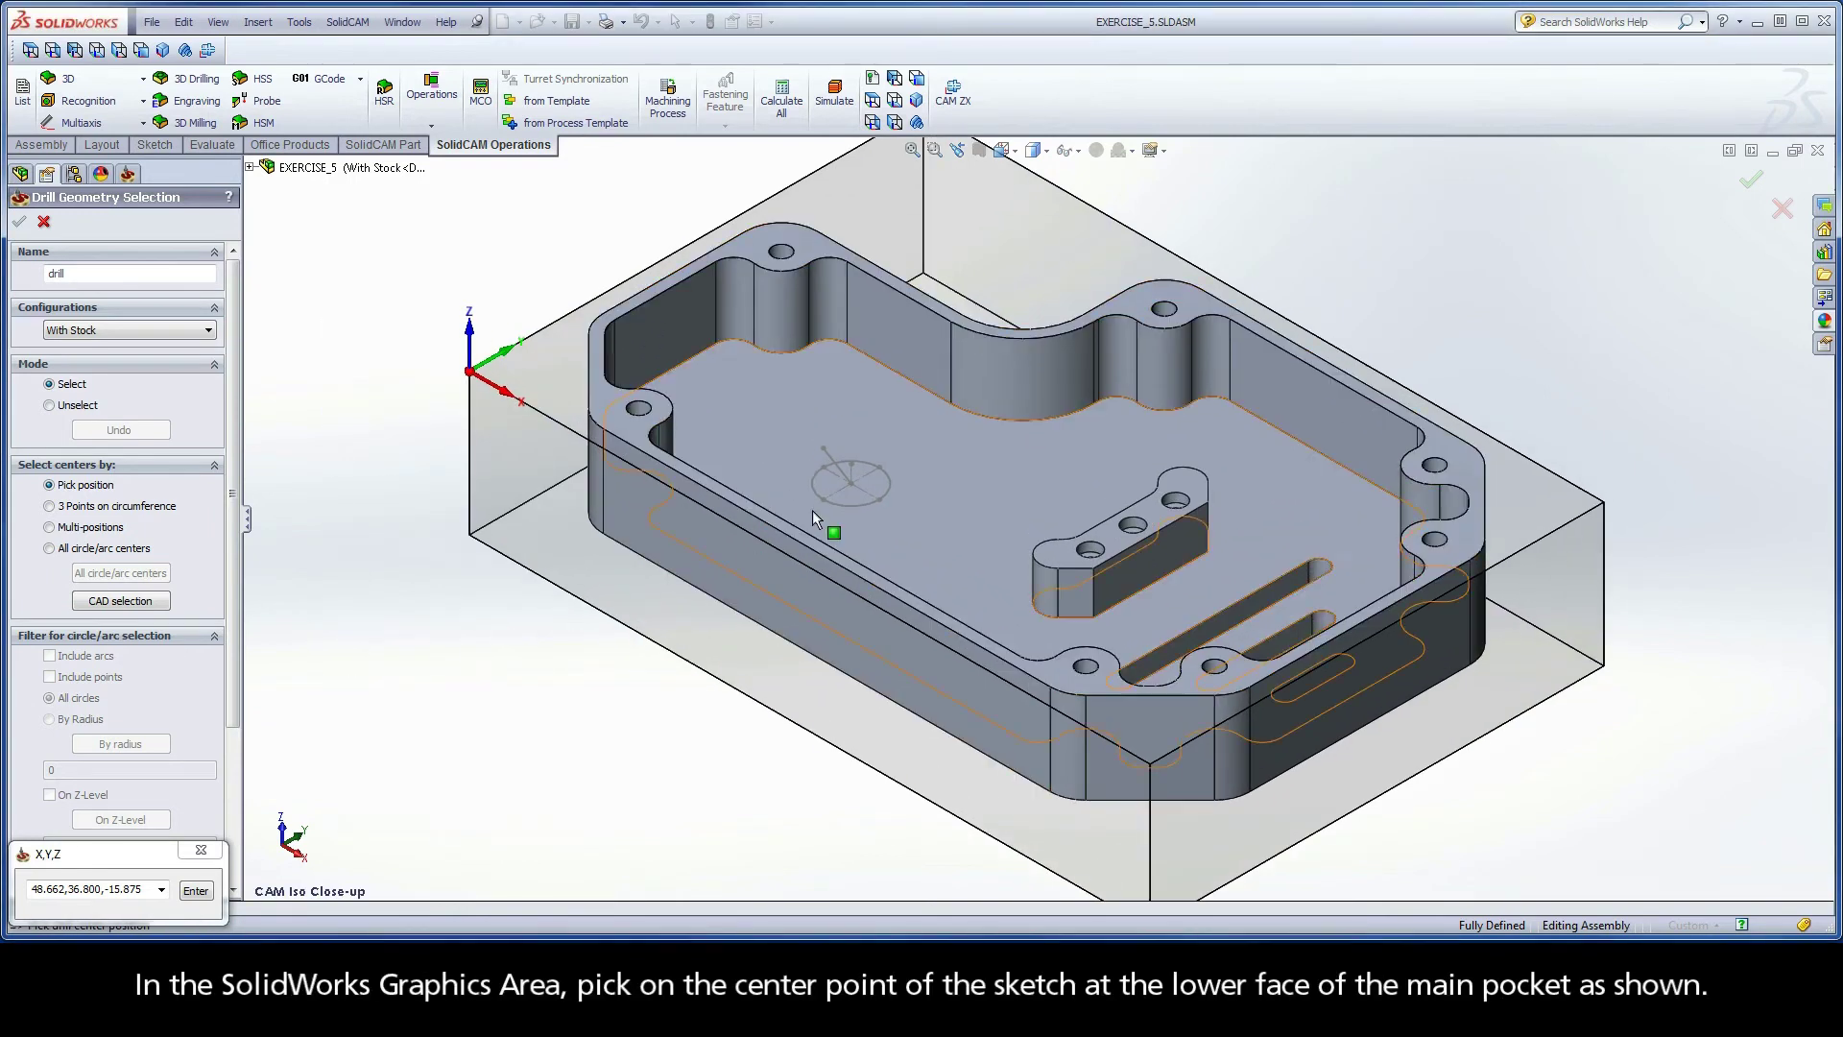
left_click(851, 485)
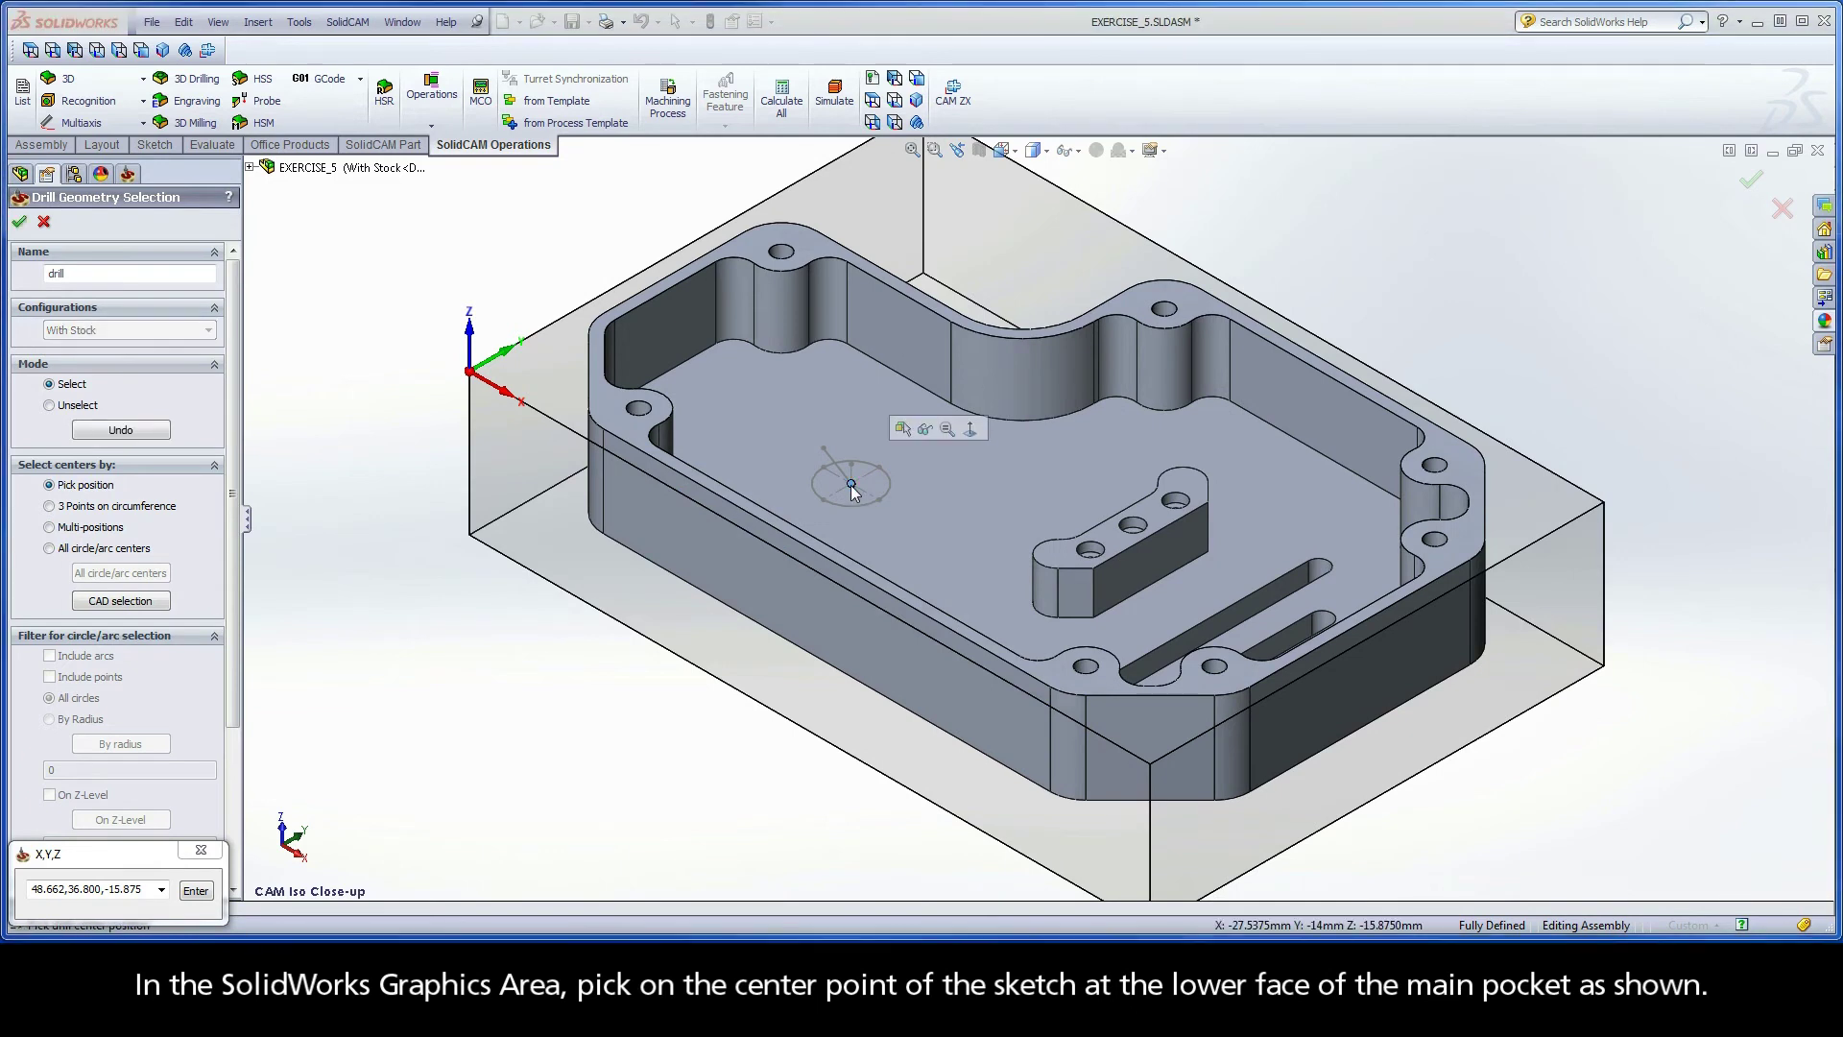
left_click(19, 222)
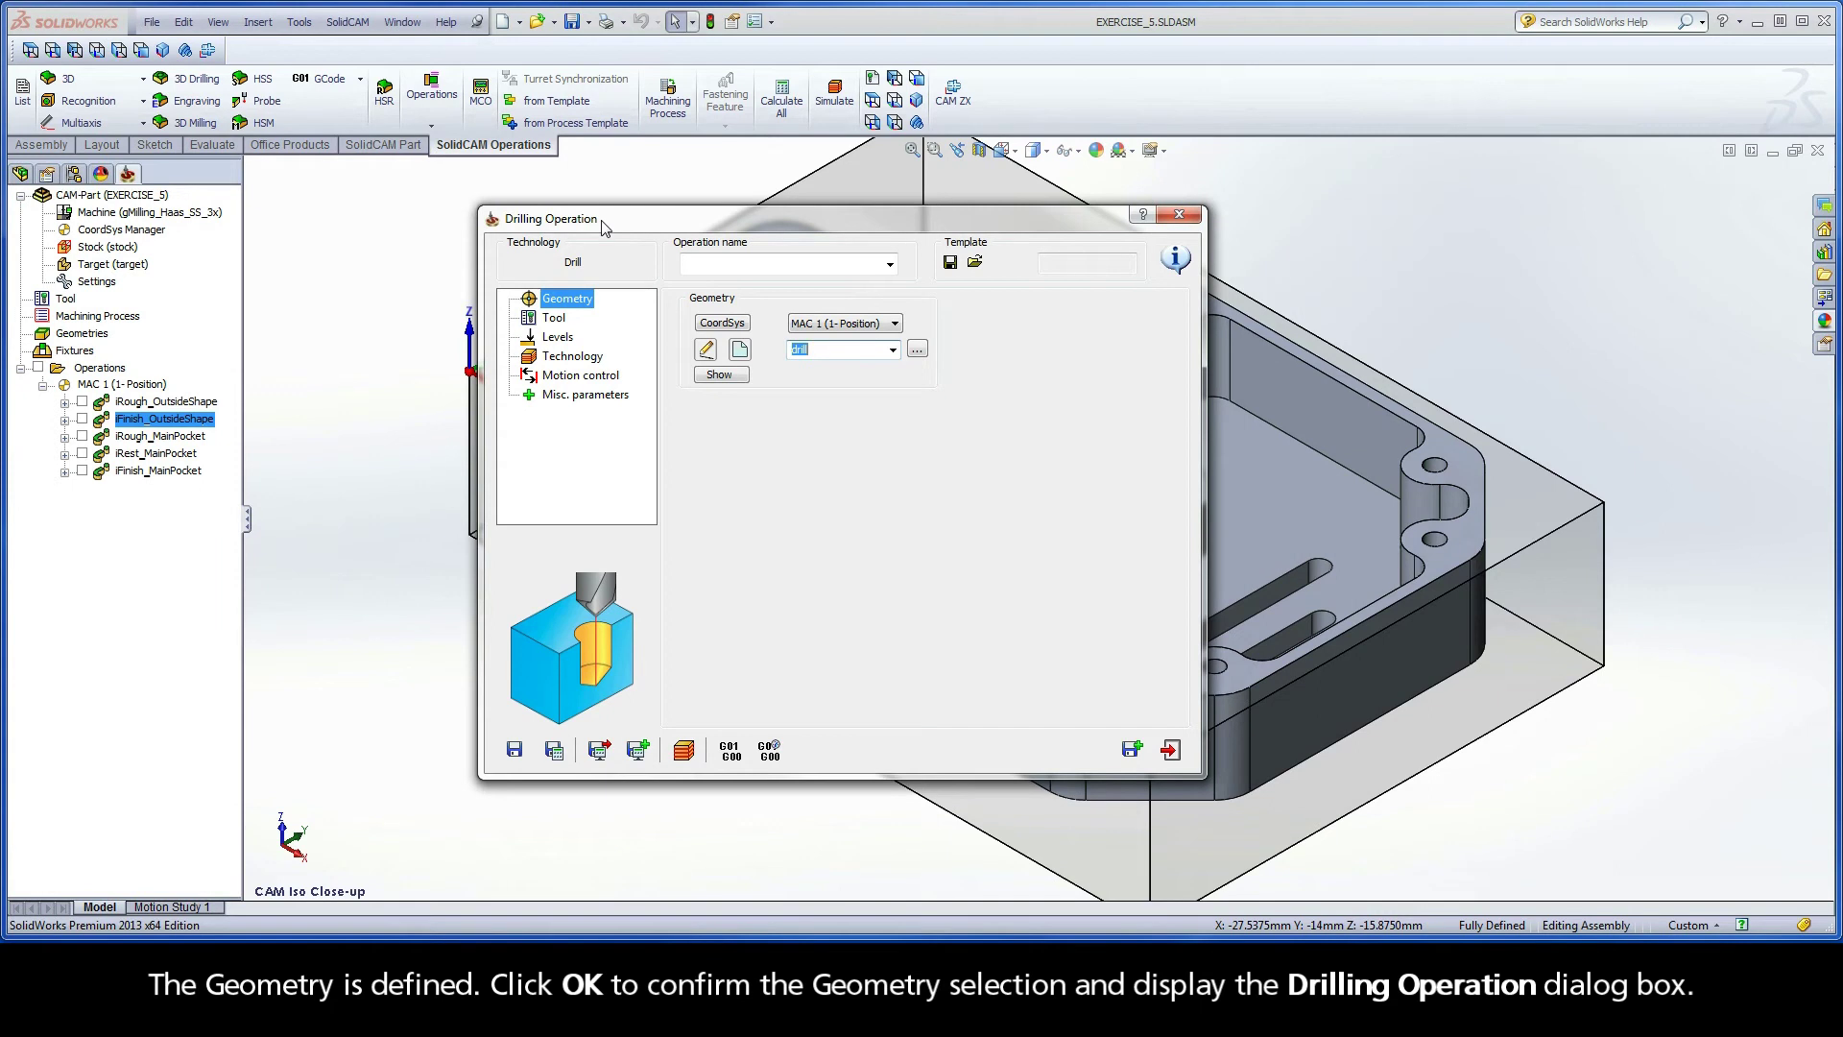
- Assign tool 3, the 4 mm 118° drill, from the Part Tool Table
left_click(557, 319)
left_click(793, 576)
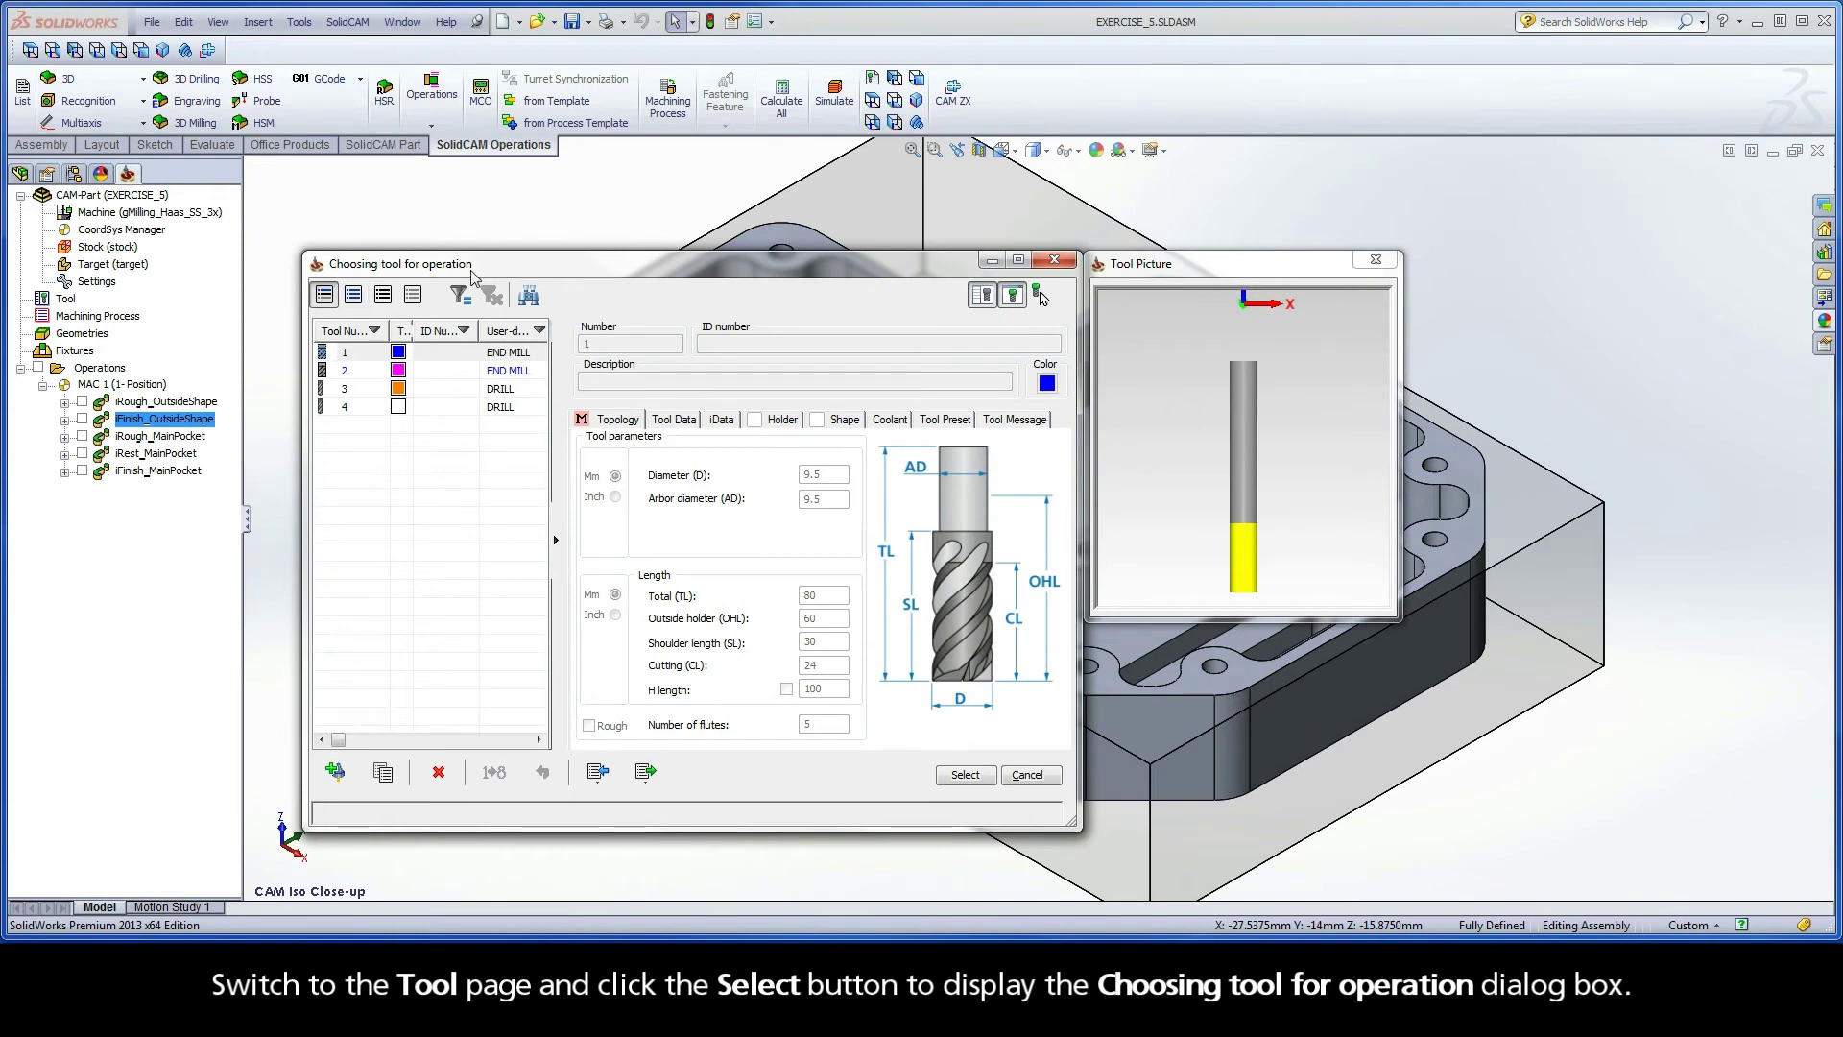
left_click(351, 390)
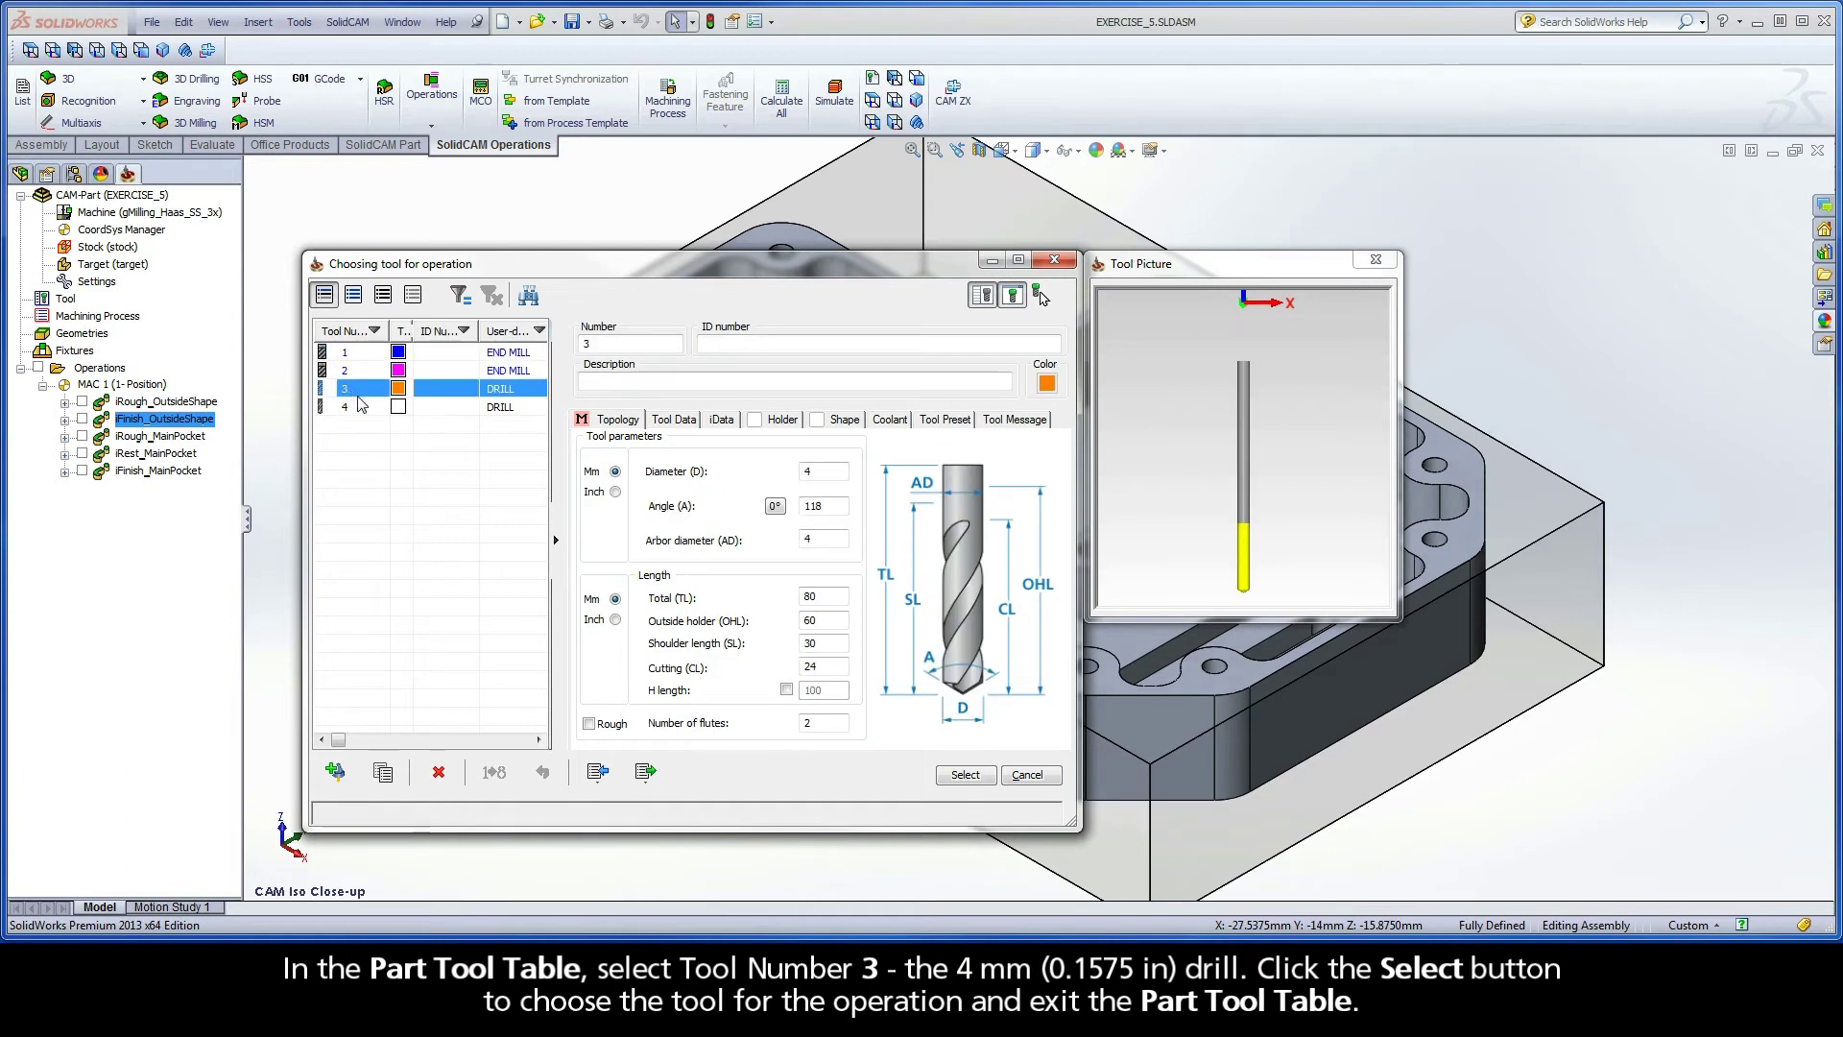
left_click(822, 475)
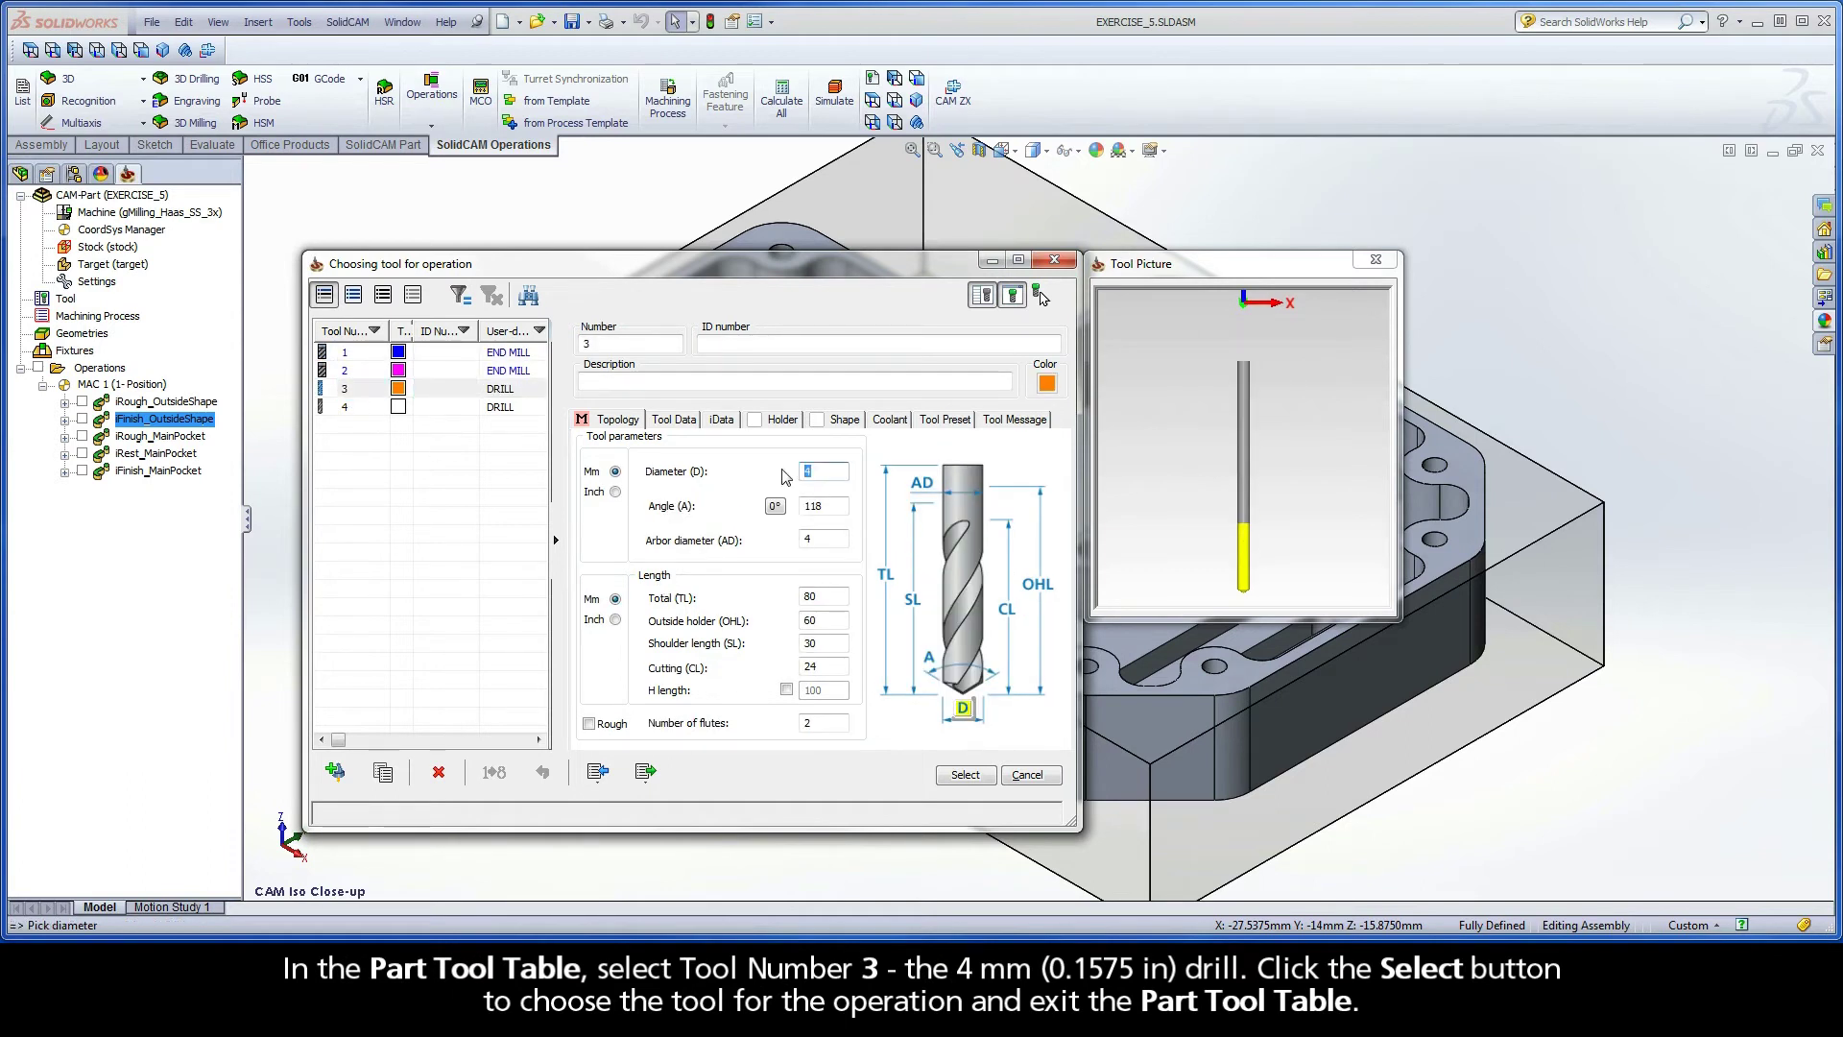
left_click(966, 776)
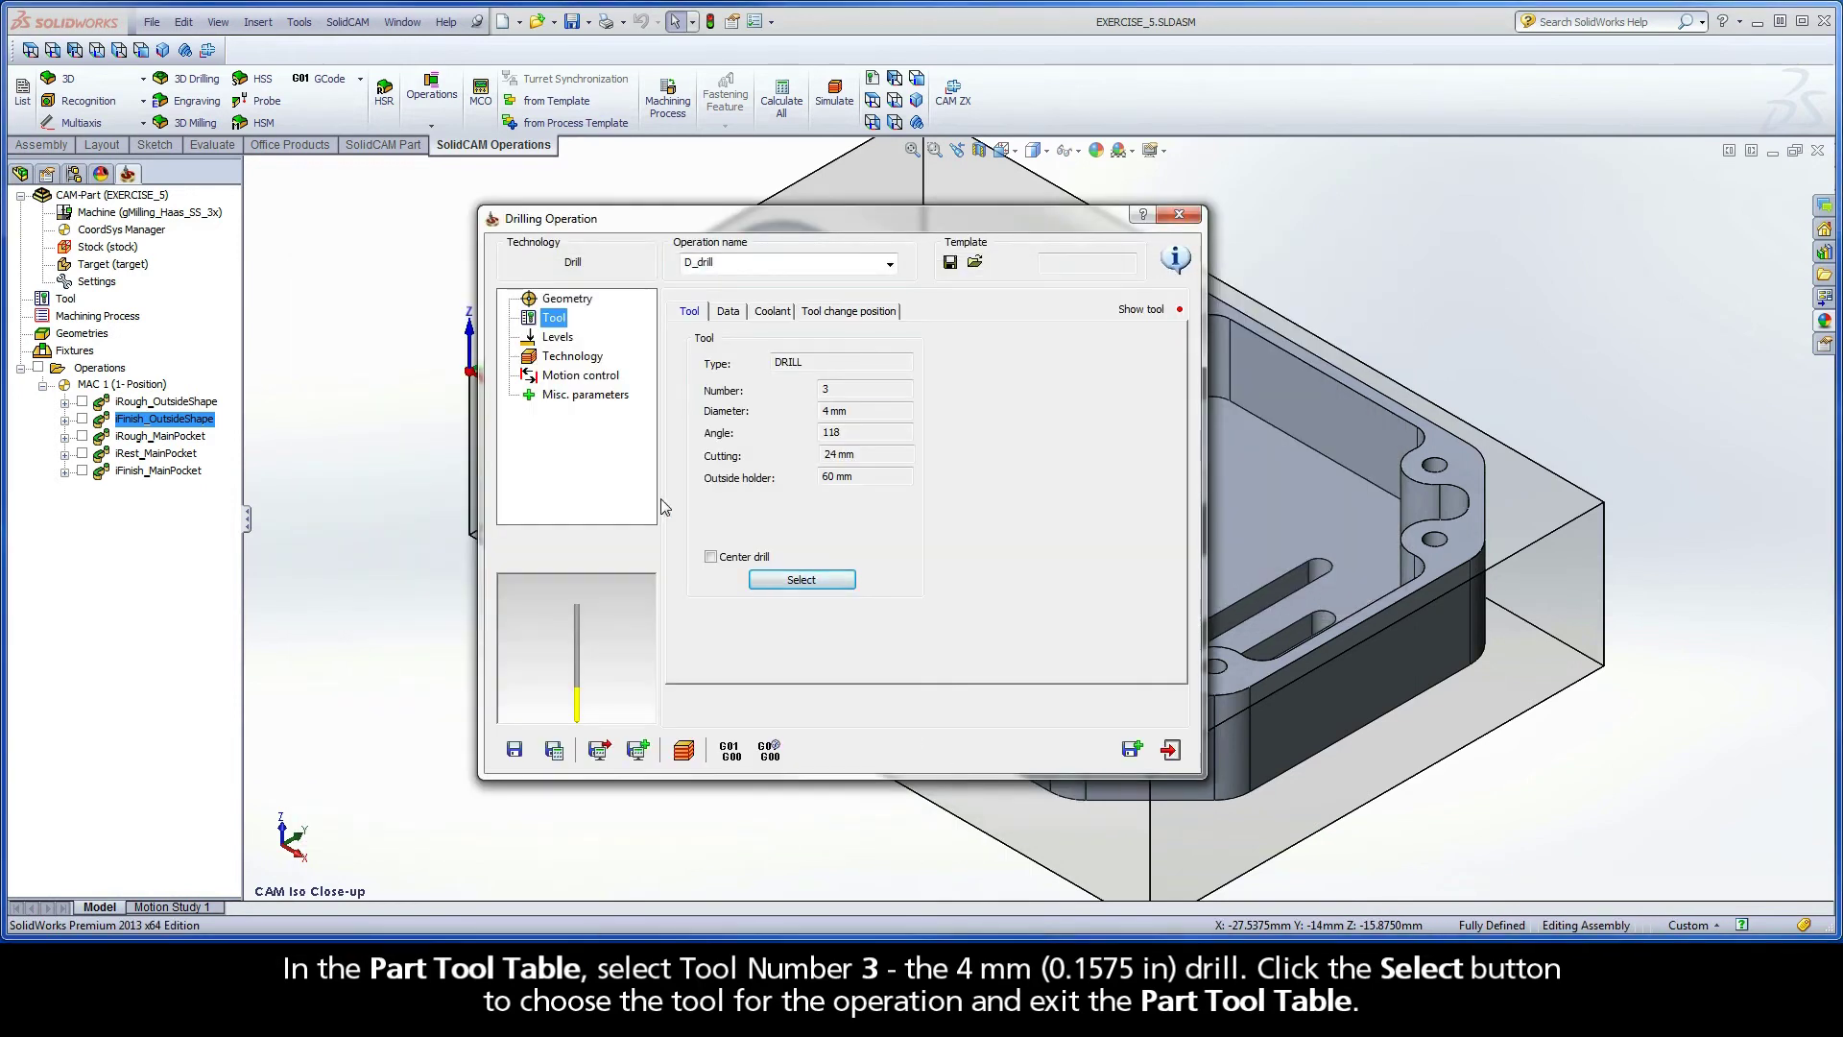
left_click(564, 340)
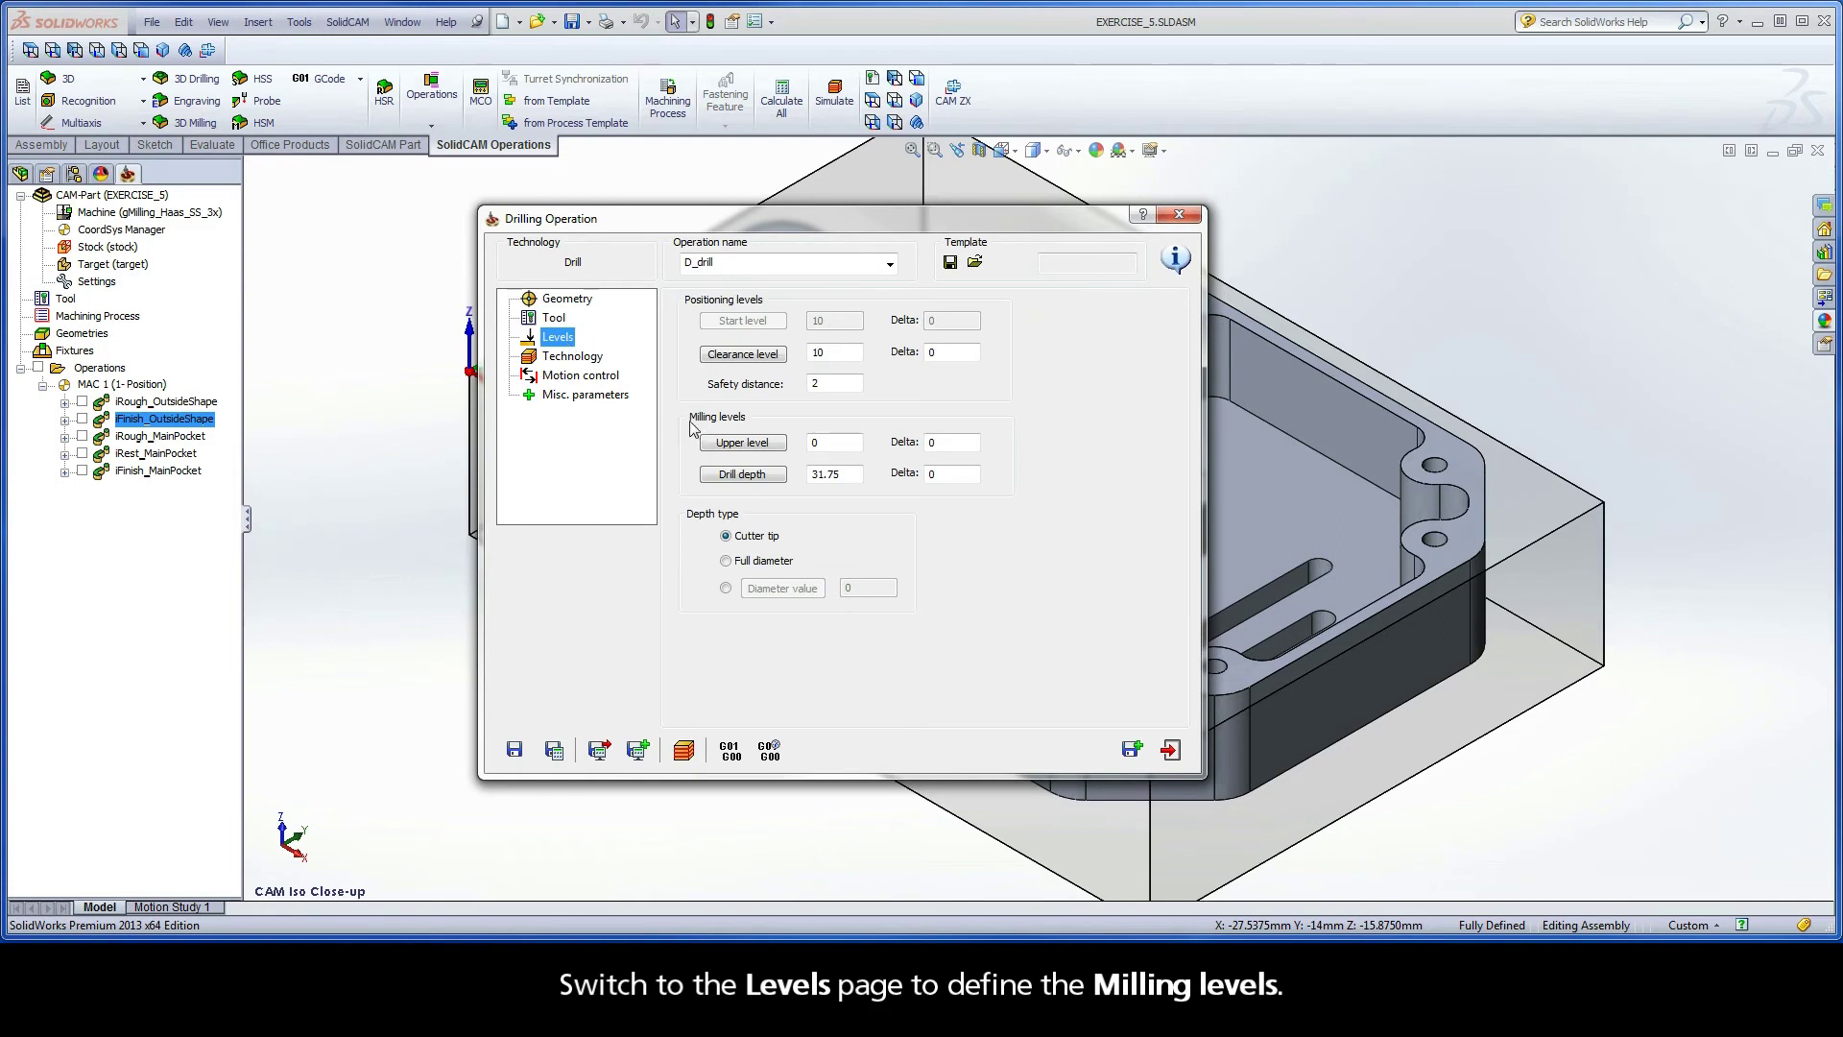
- Pick upper level 0 from the part's top face and drill depth 15.875 from the pocket floor
left_click(739, 442)
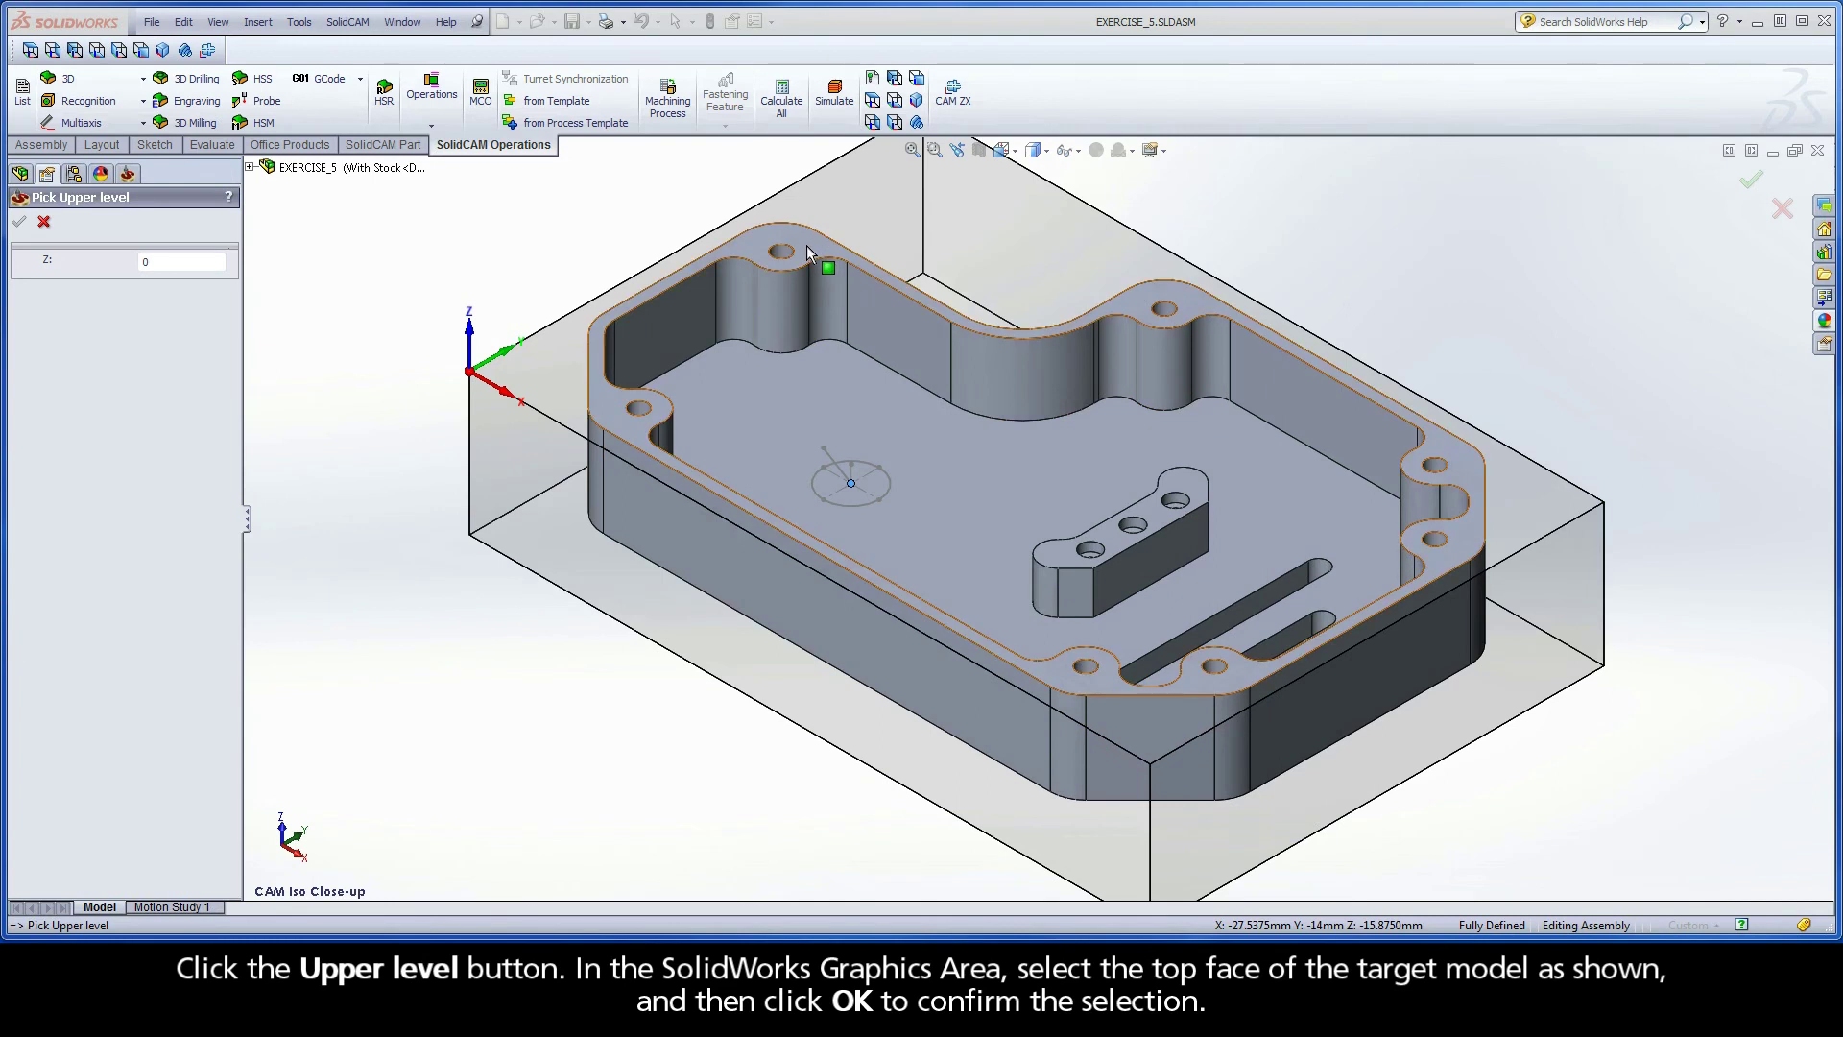
left_click(806, 245)
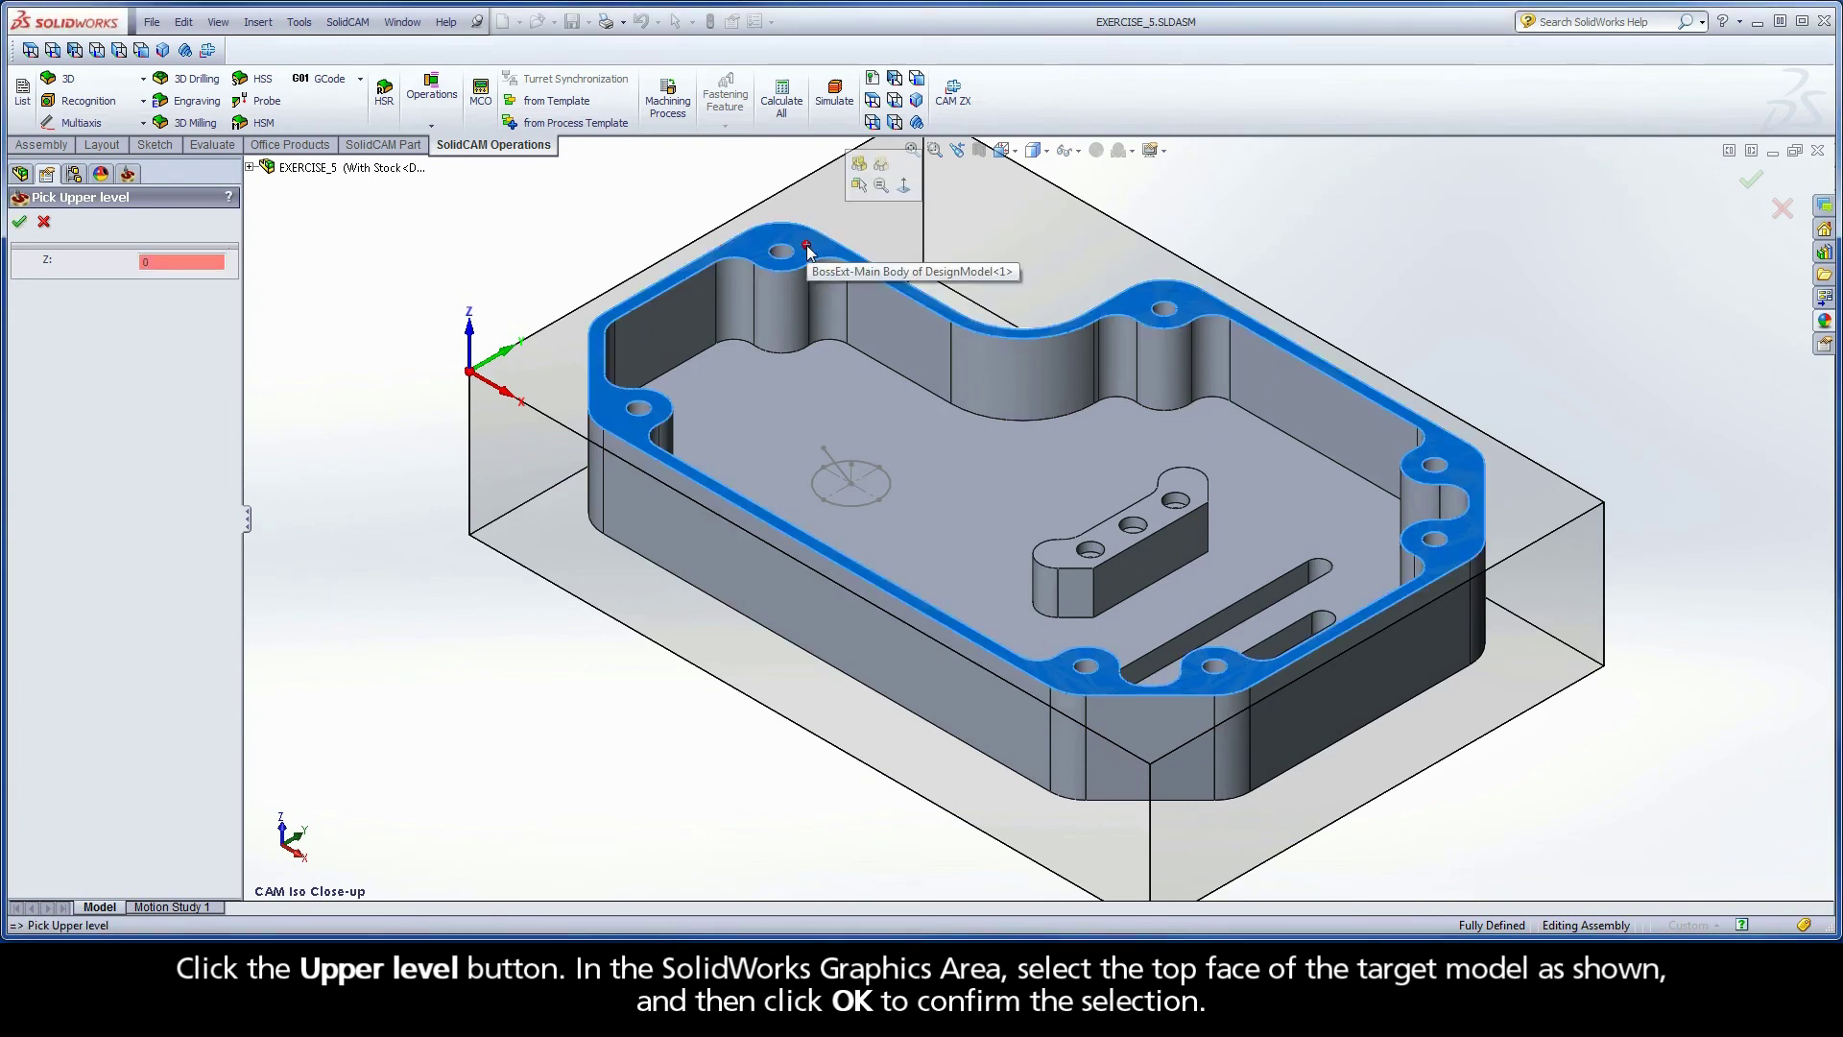
left_click(20, 223)
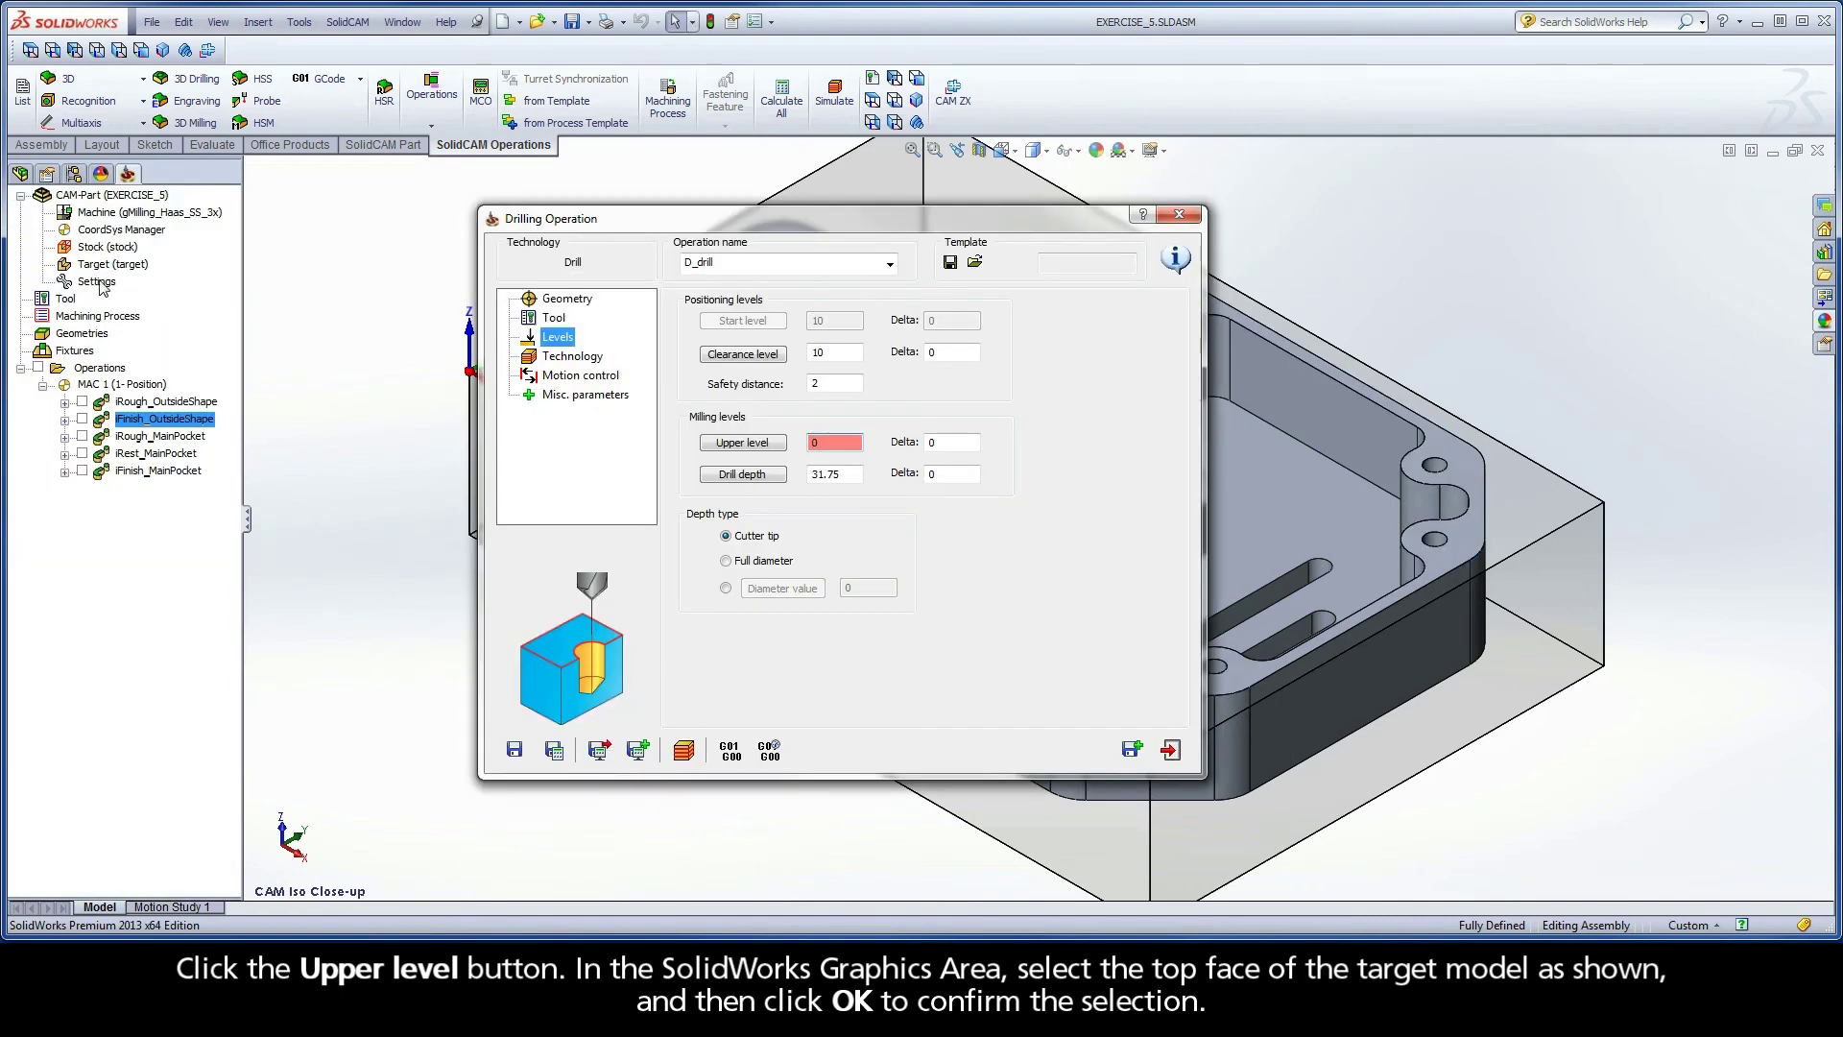
left_click(744, 475)
left_click(751, 418)
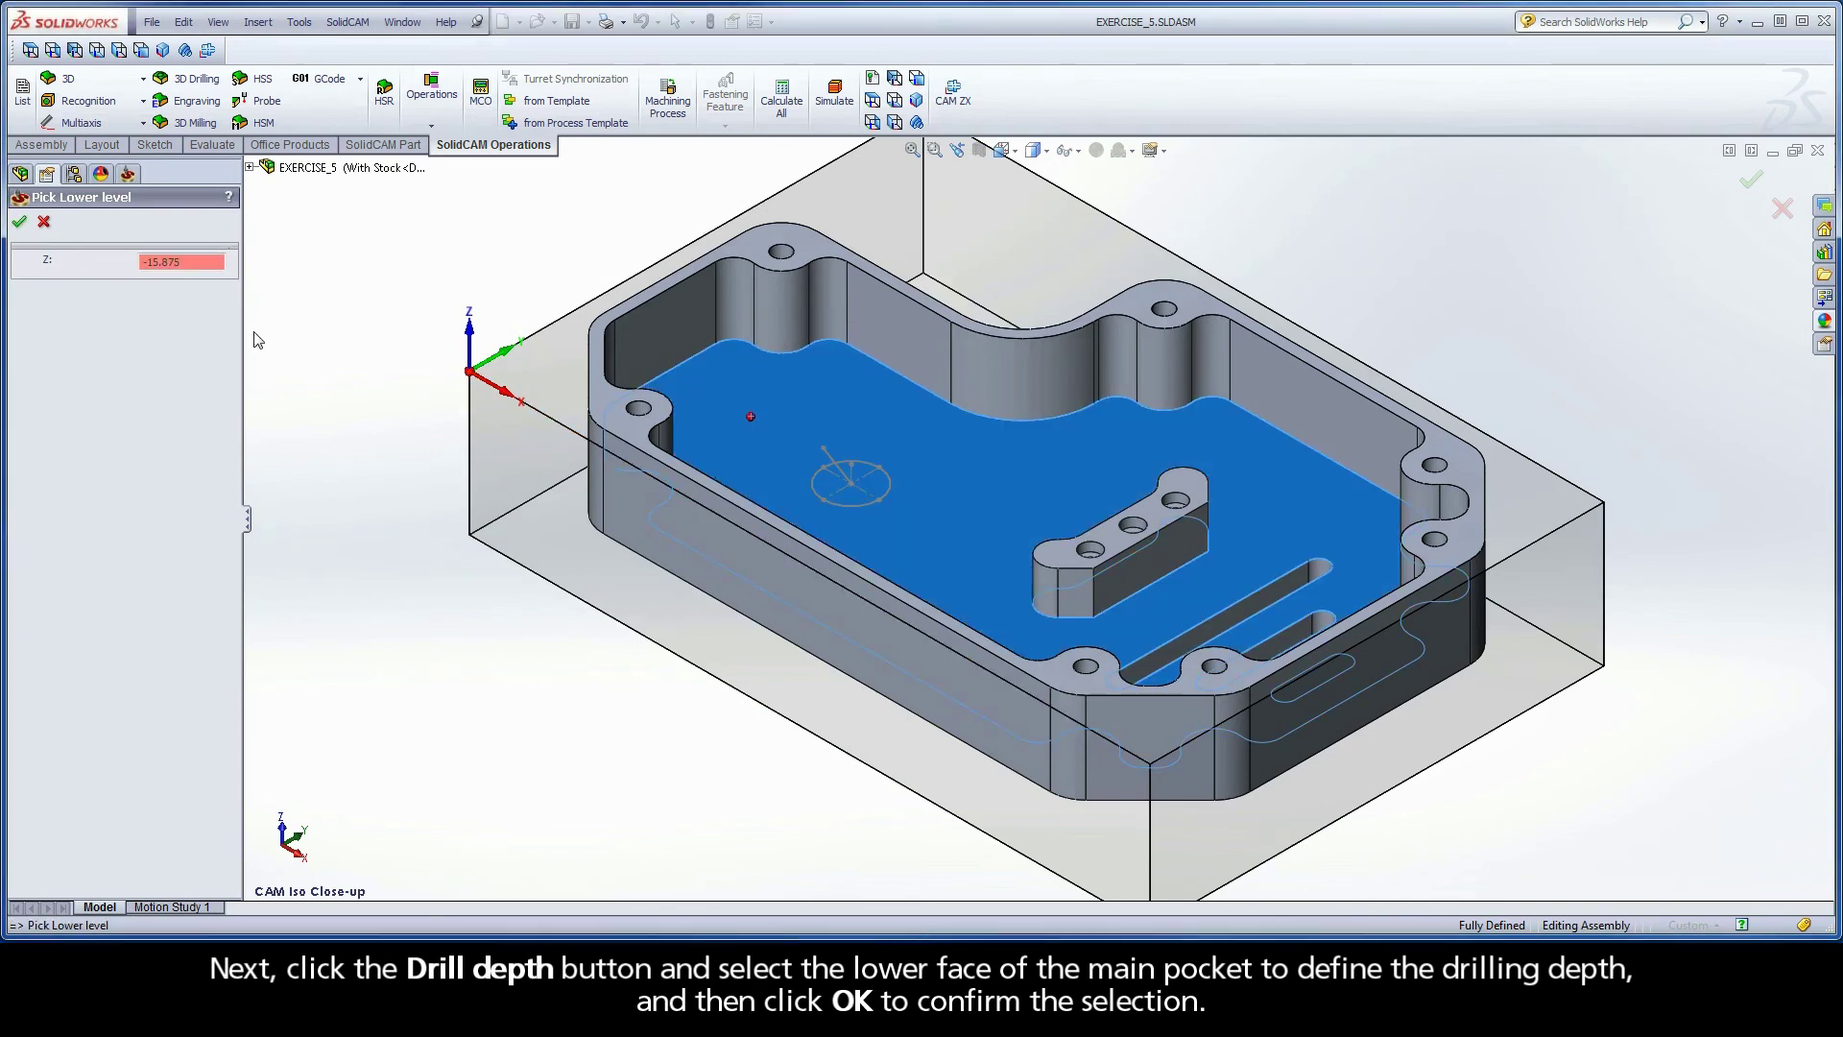
left_click(19, 222)
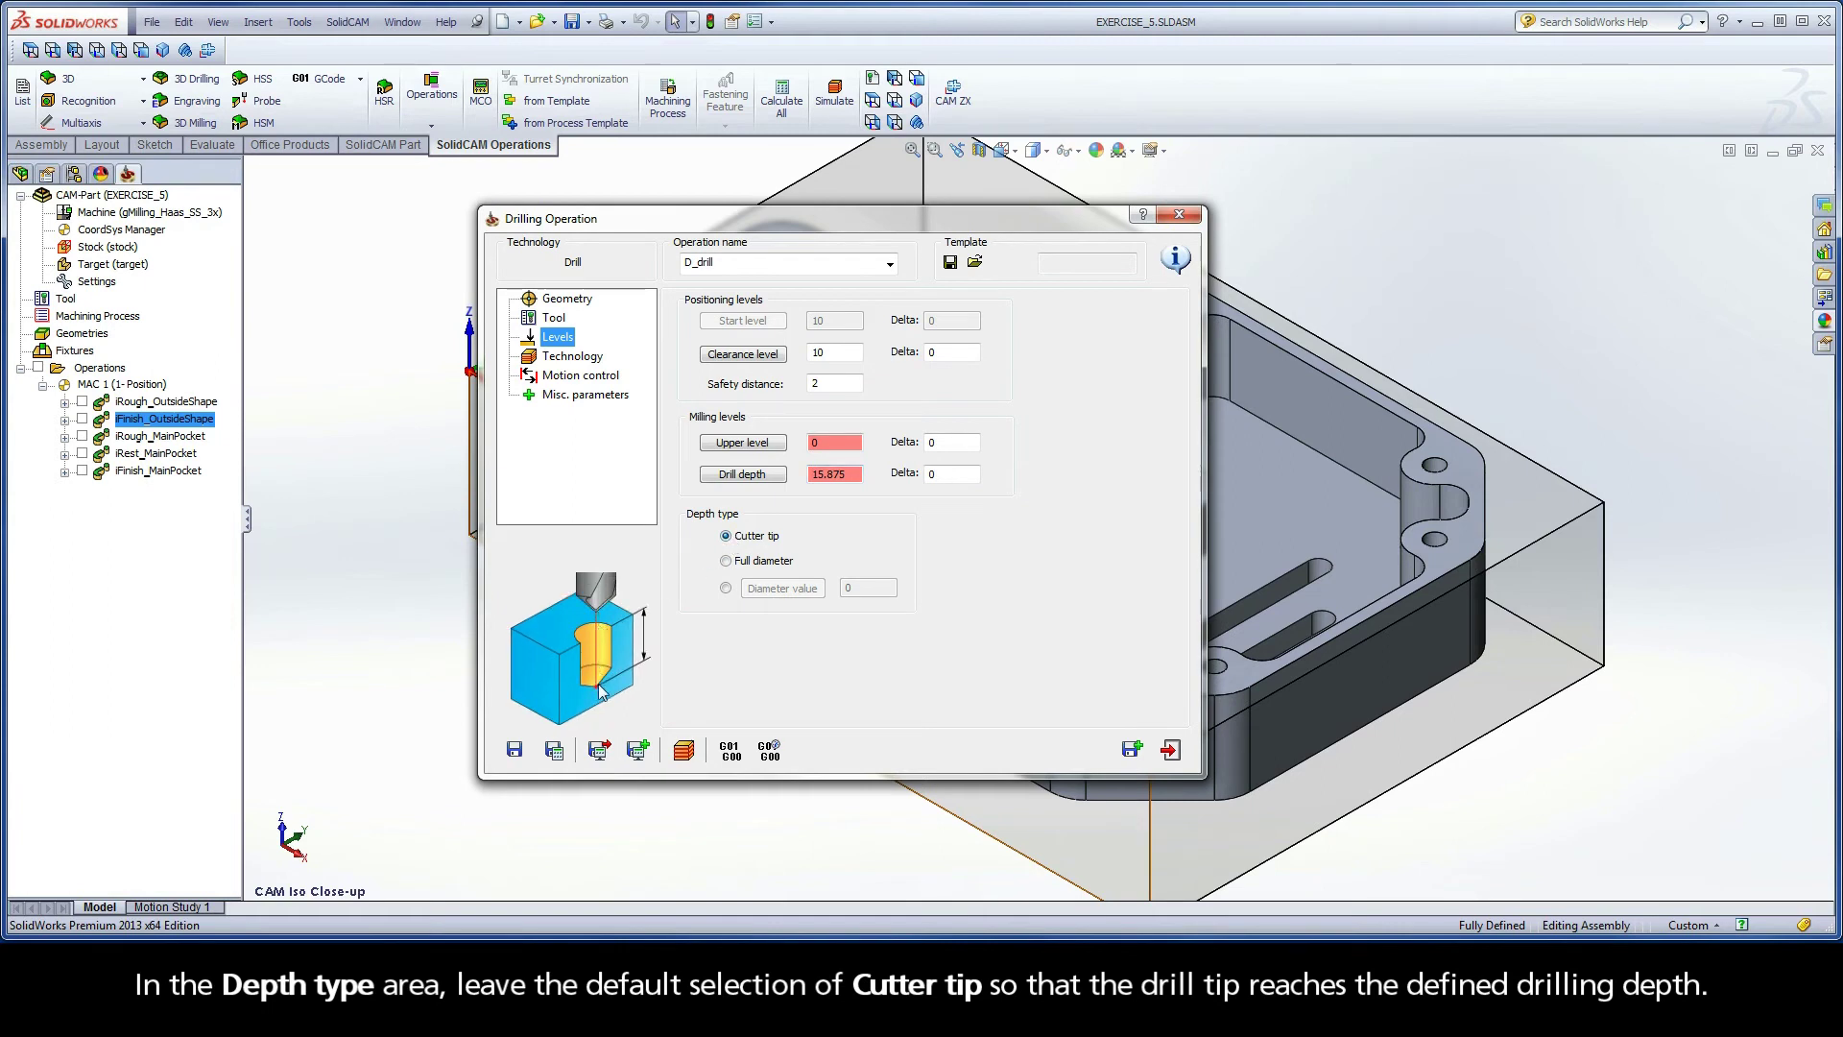
- Keep the G81 drill cycle, rename the operation D_SmallHole, and save and calculate it
left_click(576, 363)
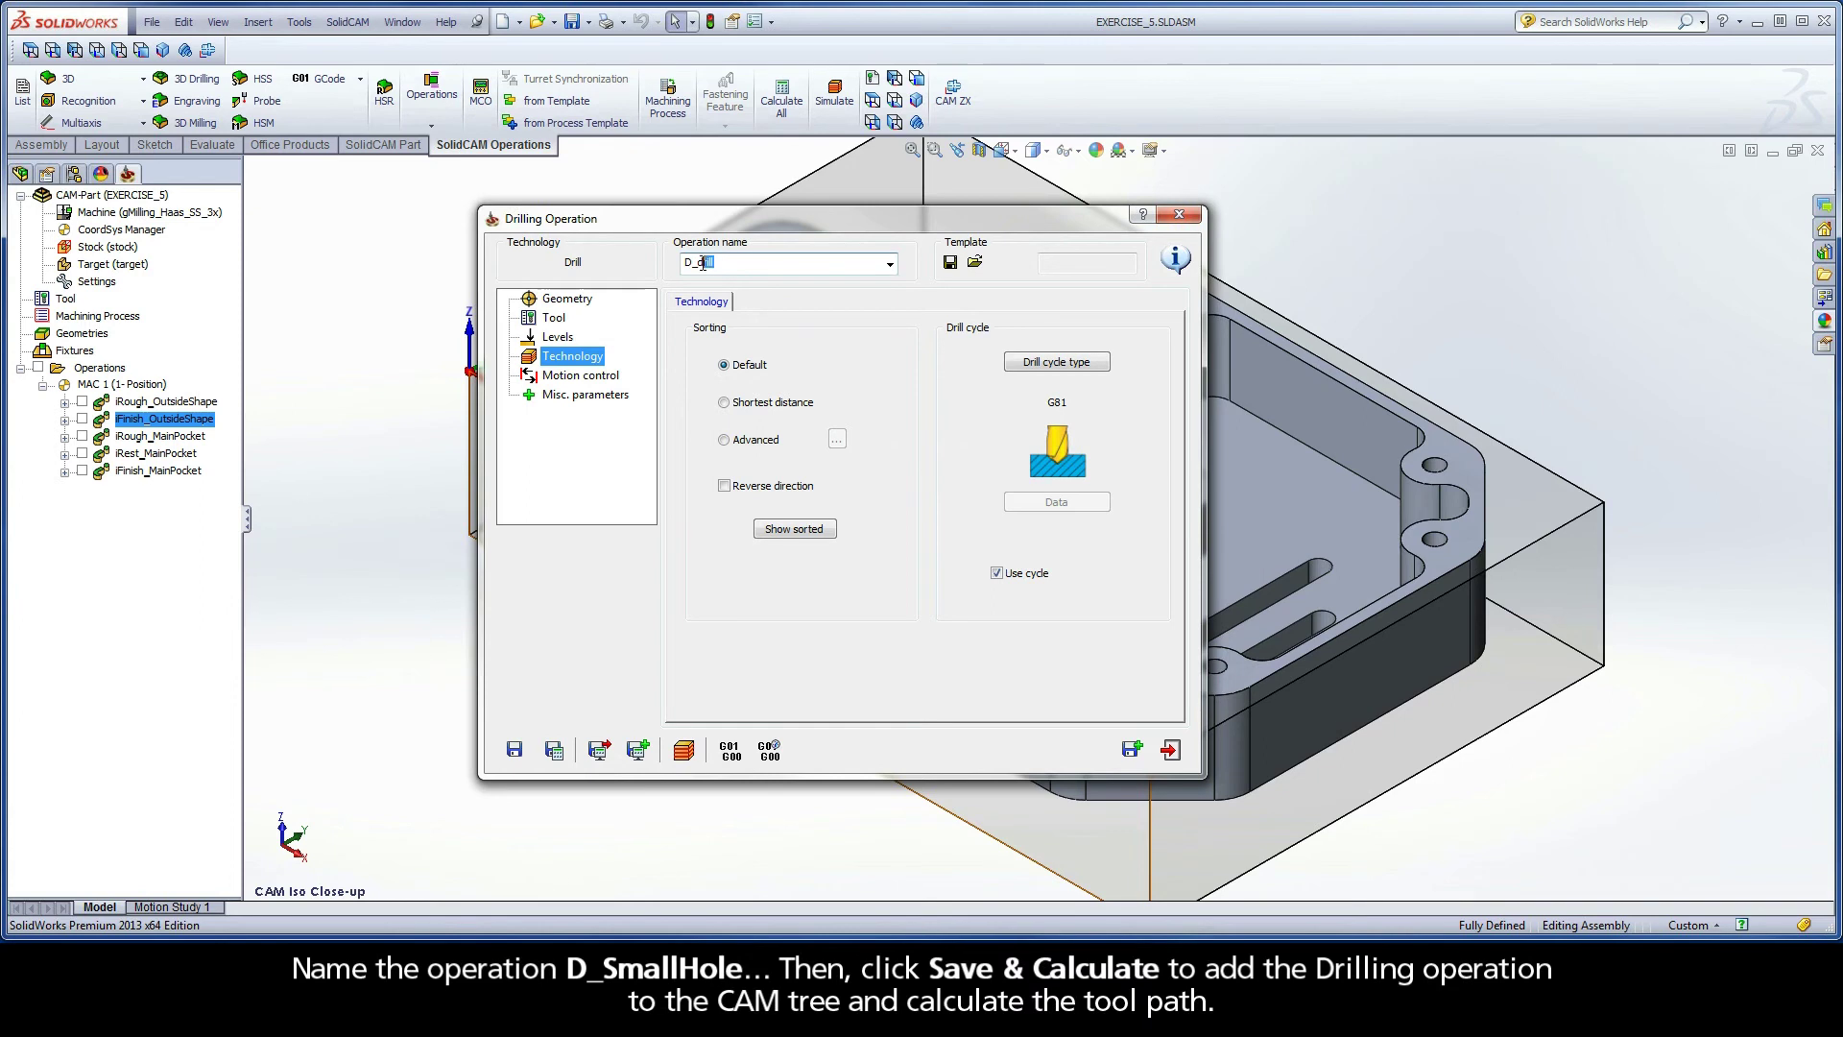
type("SmallHole")
left_click(556, 751)
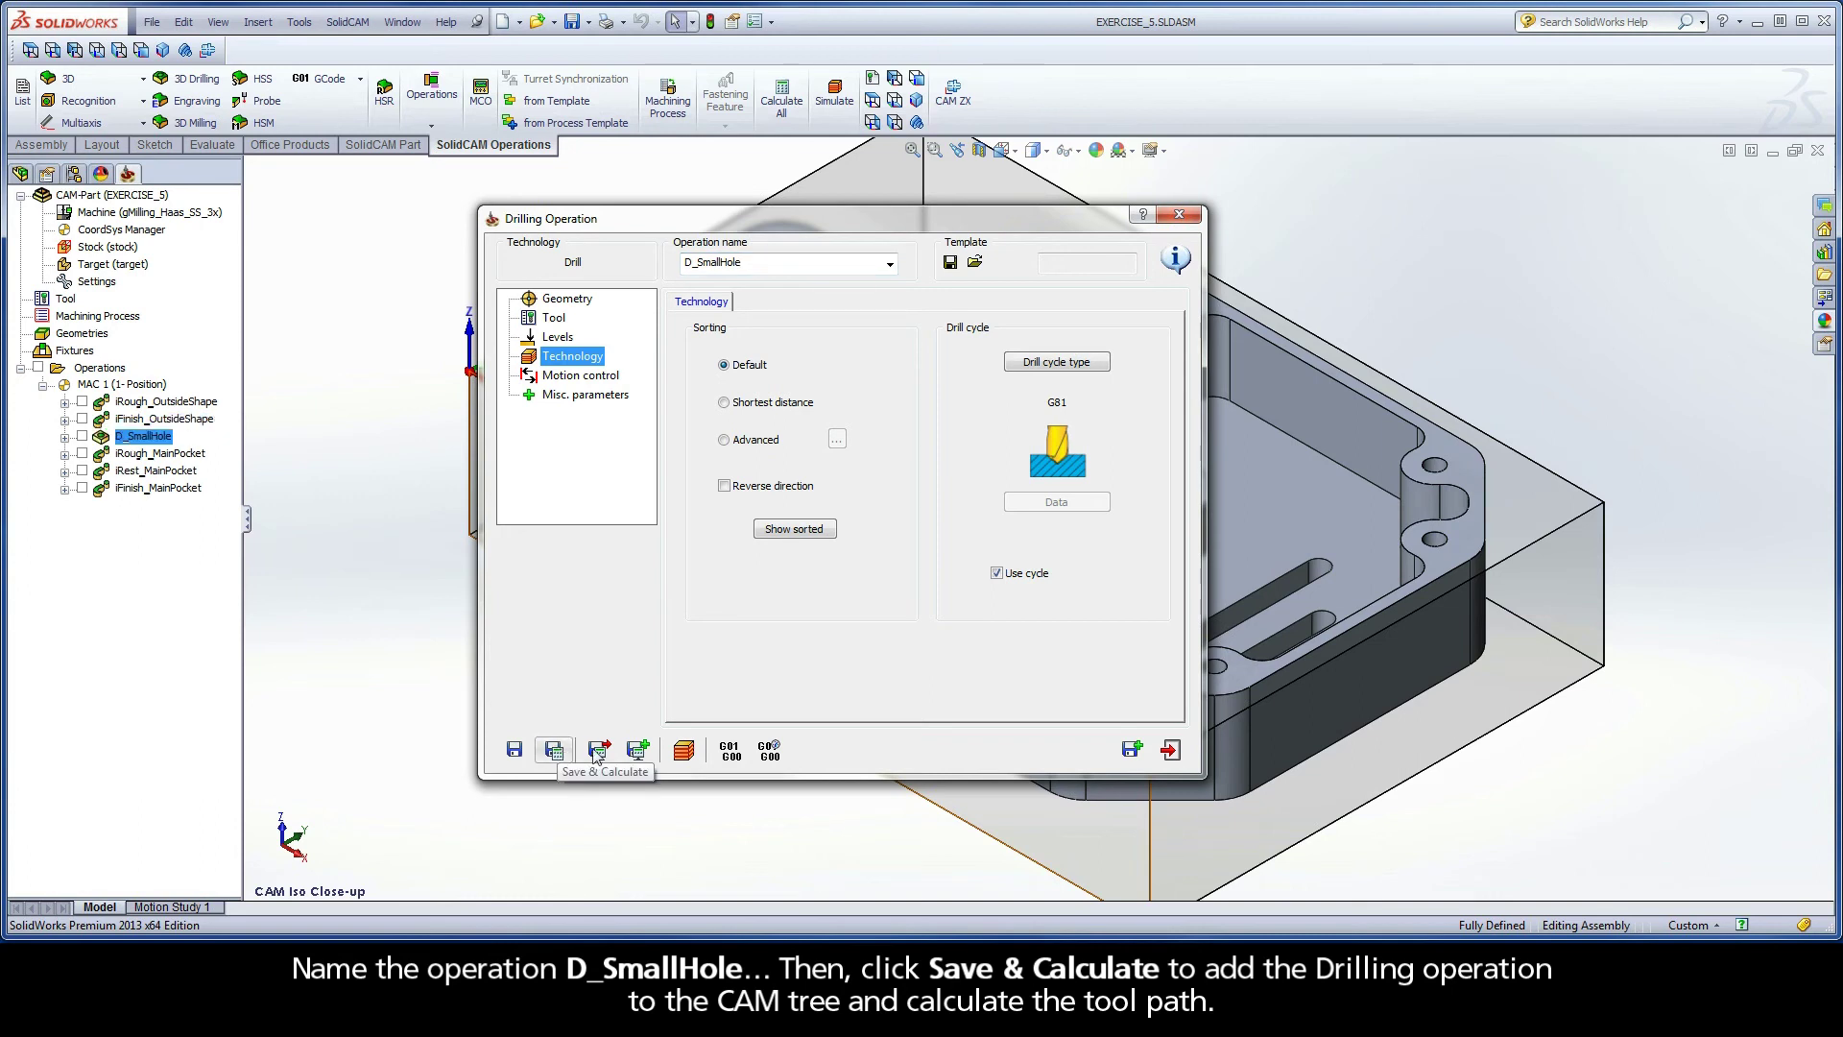
- Enable pre-drilling in iRough_MainPocket using D_SmallHole, then save and recalculate it
left_click(1171, 751)
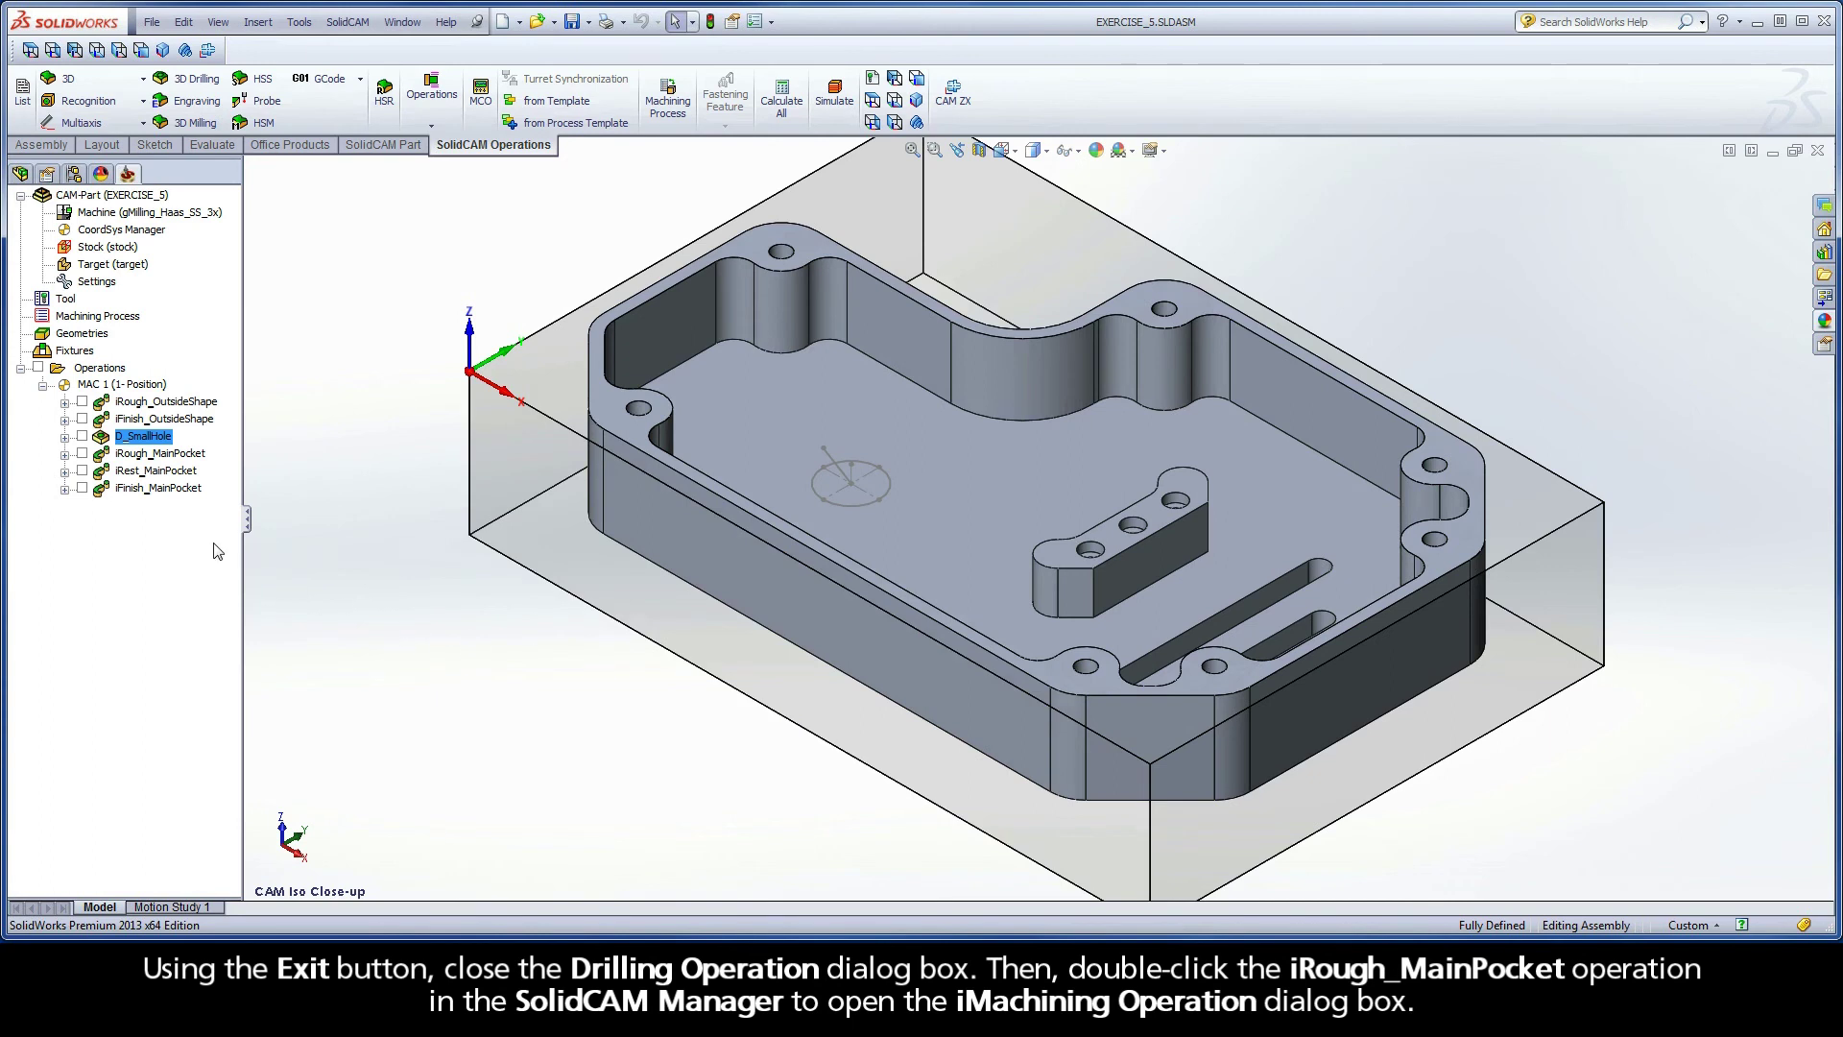
double_click(201, 454)
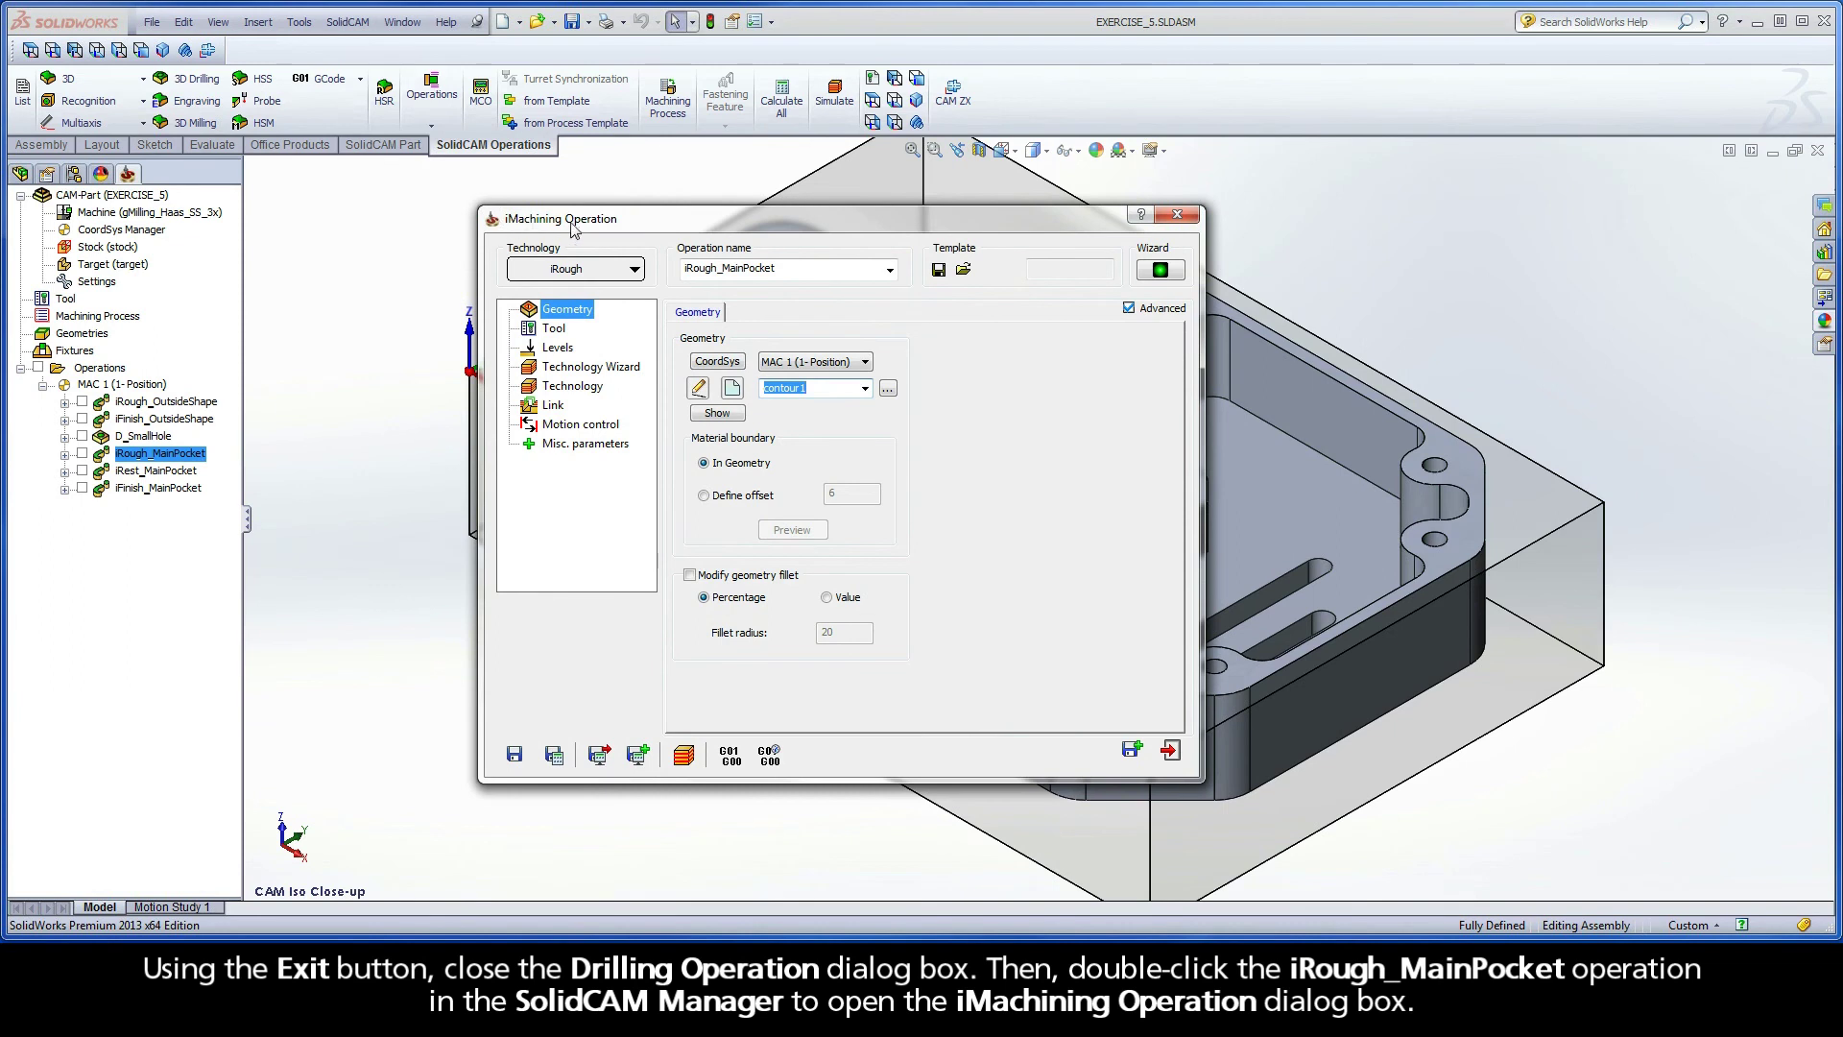
left_click(554, 406)
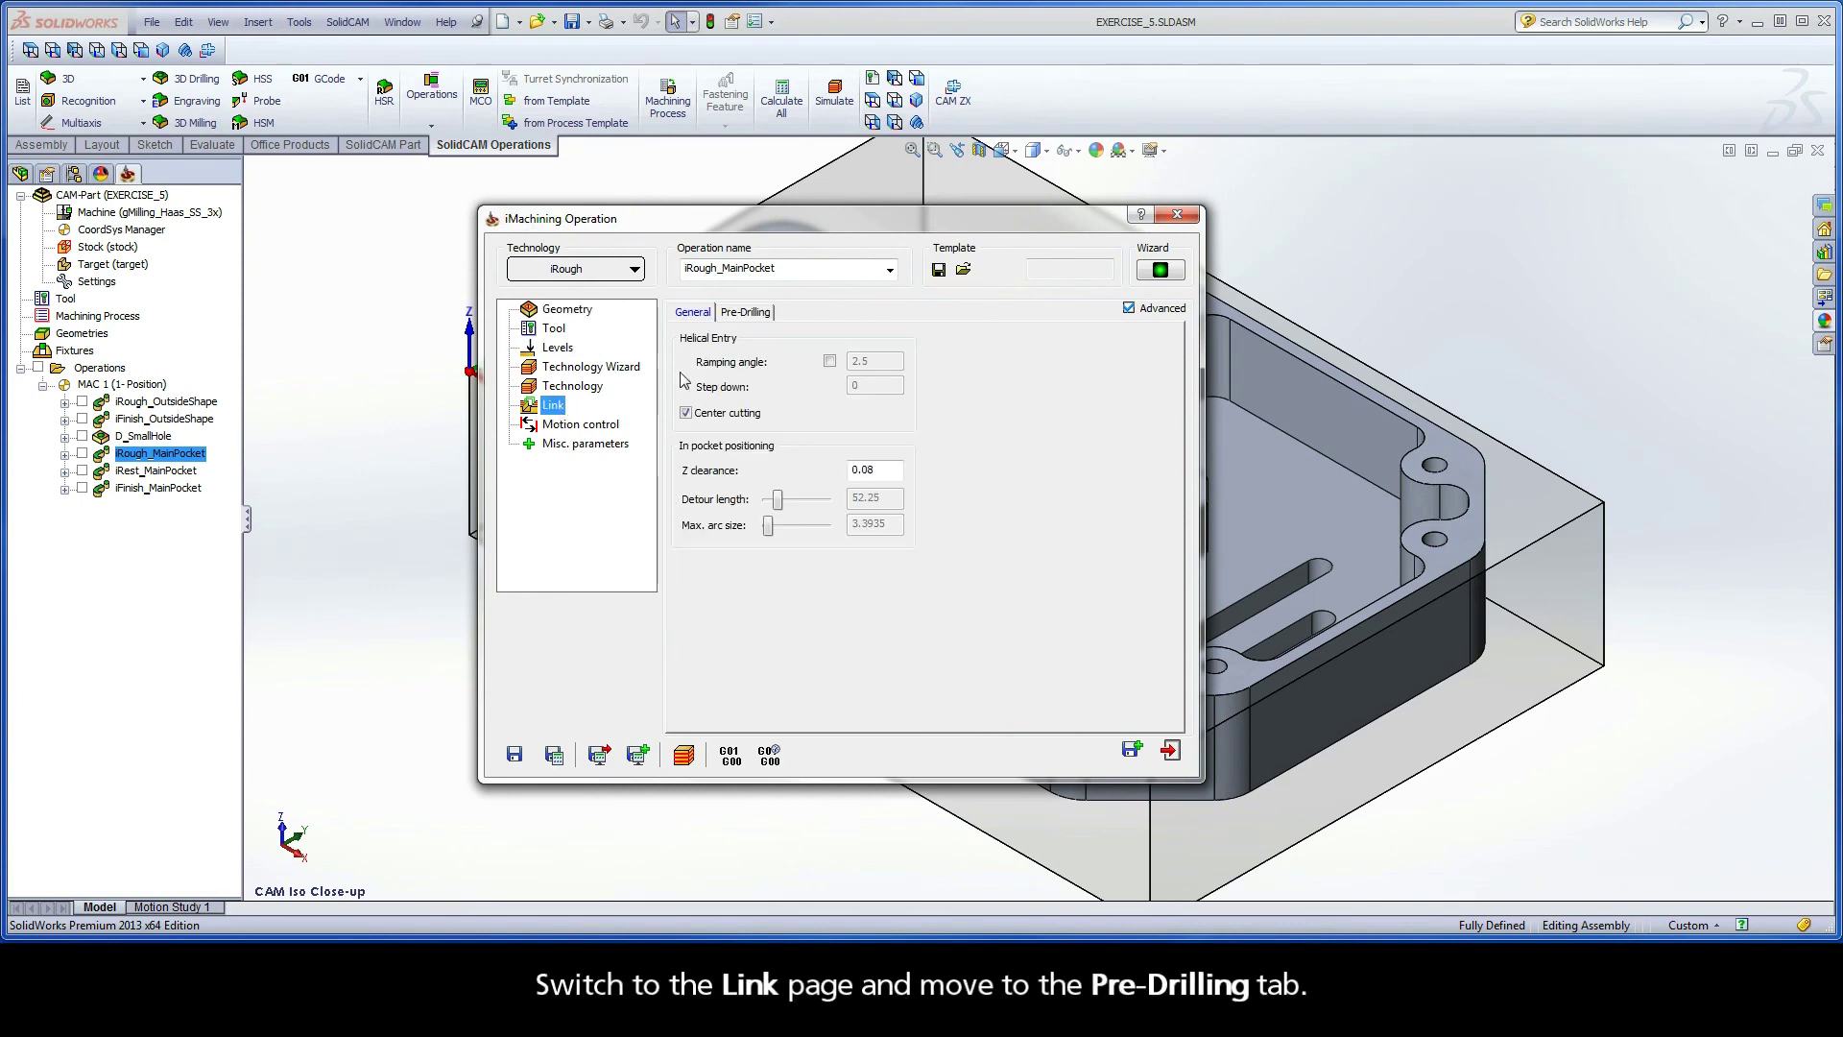
left_click(769, 318)
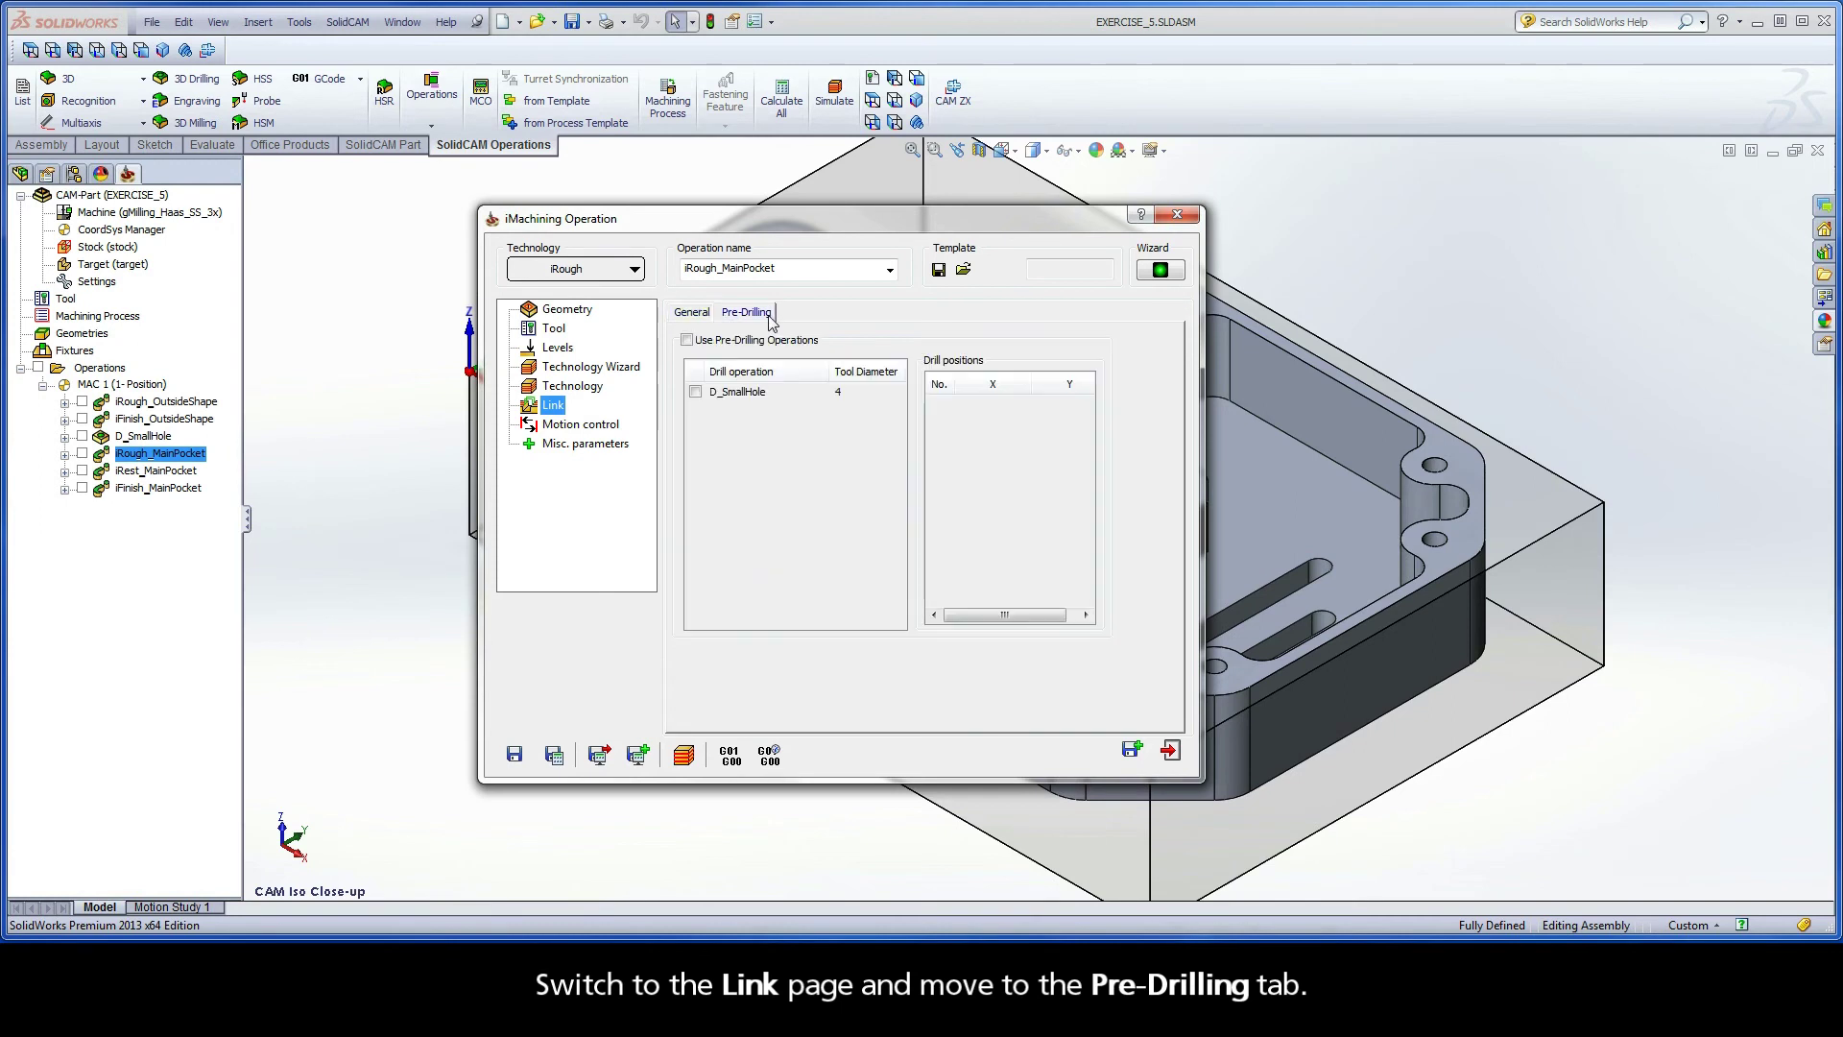
left_click(686, 340)
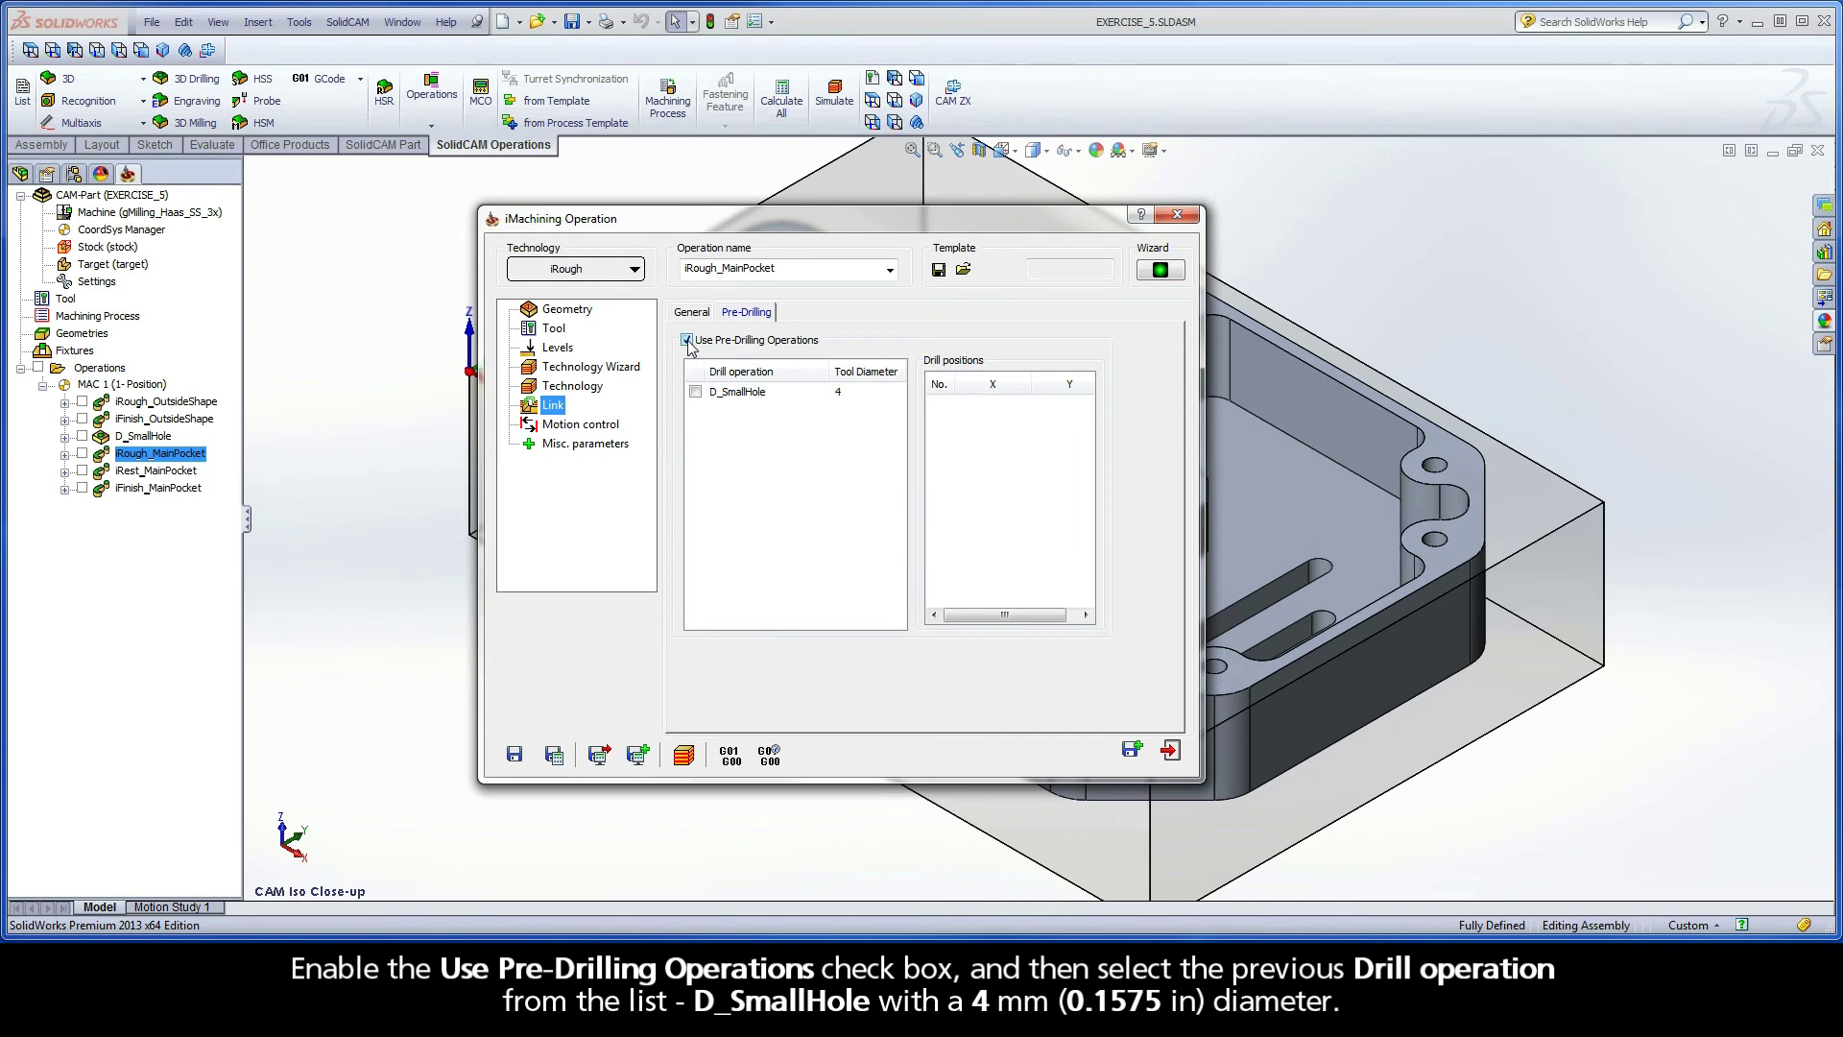
left_click(695, 392)
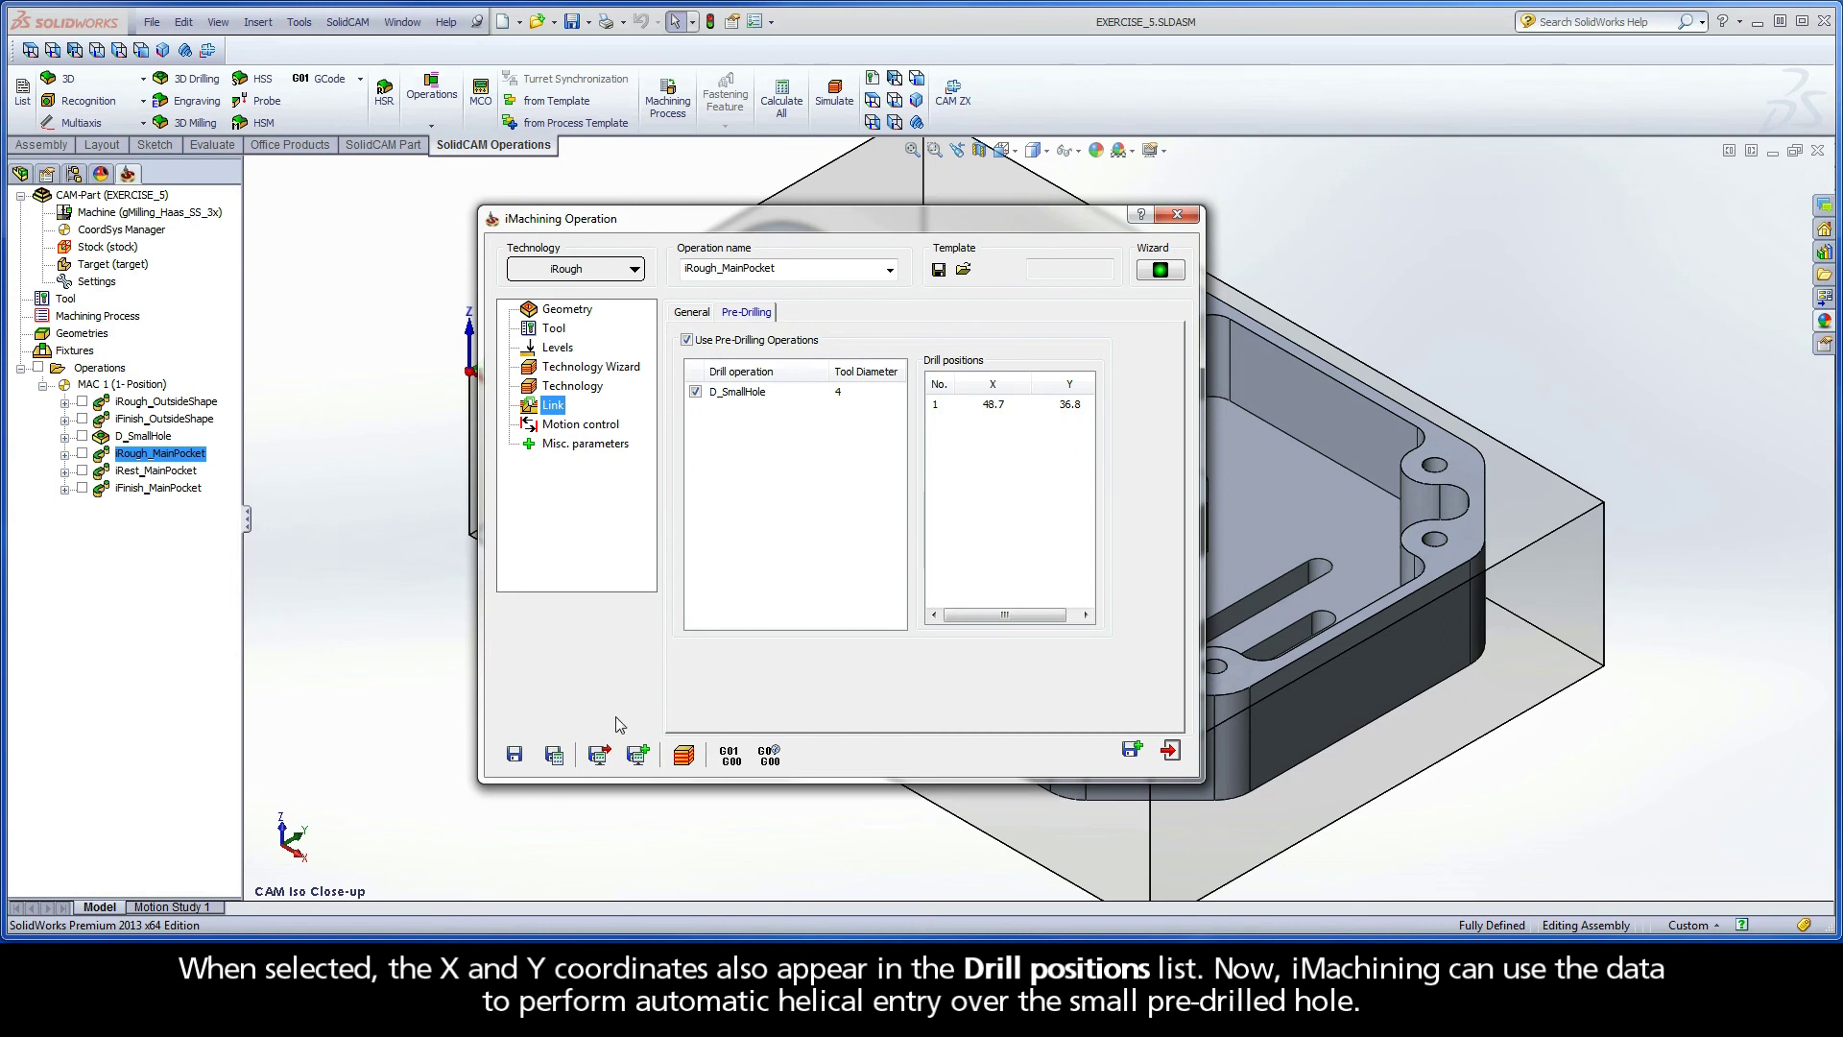
left_click(555, 756)
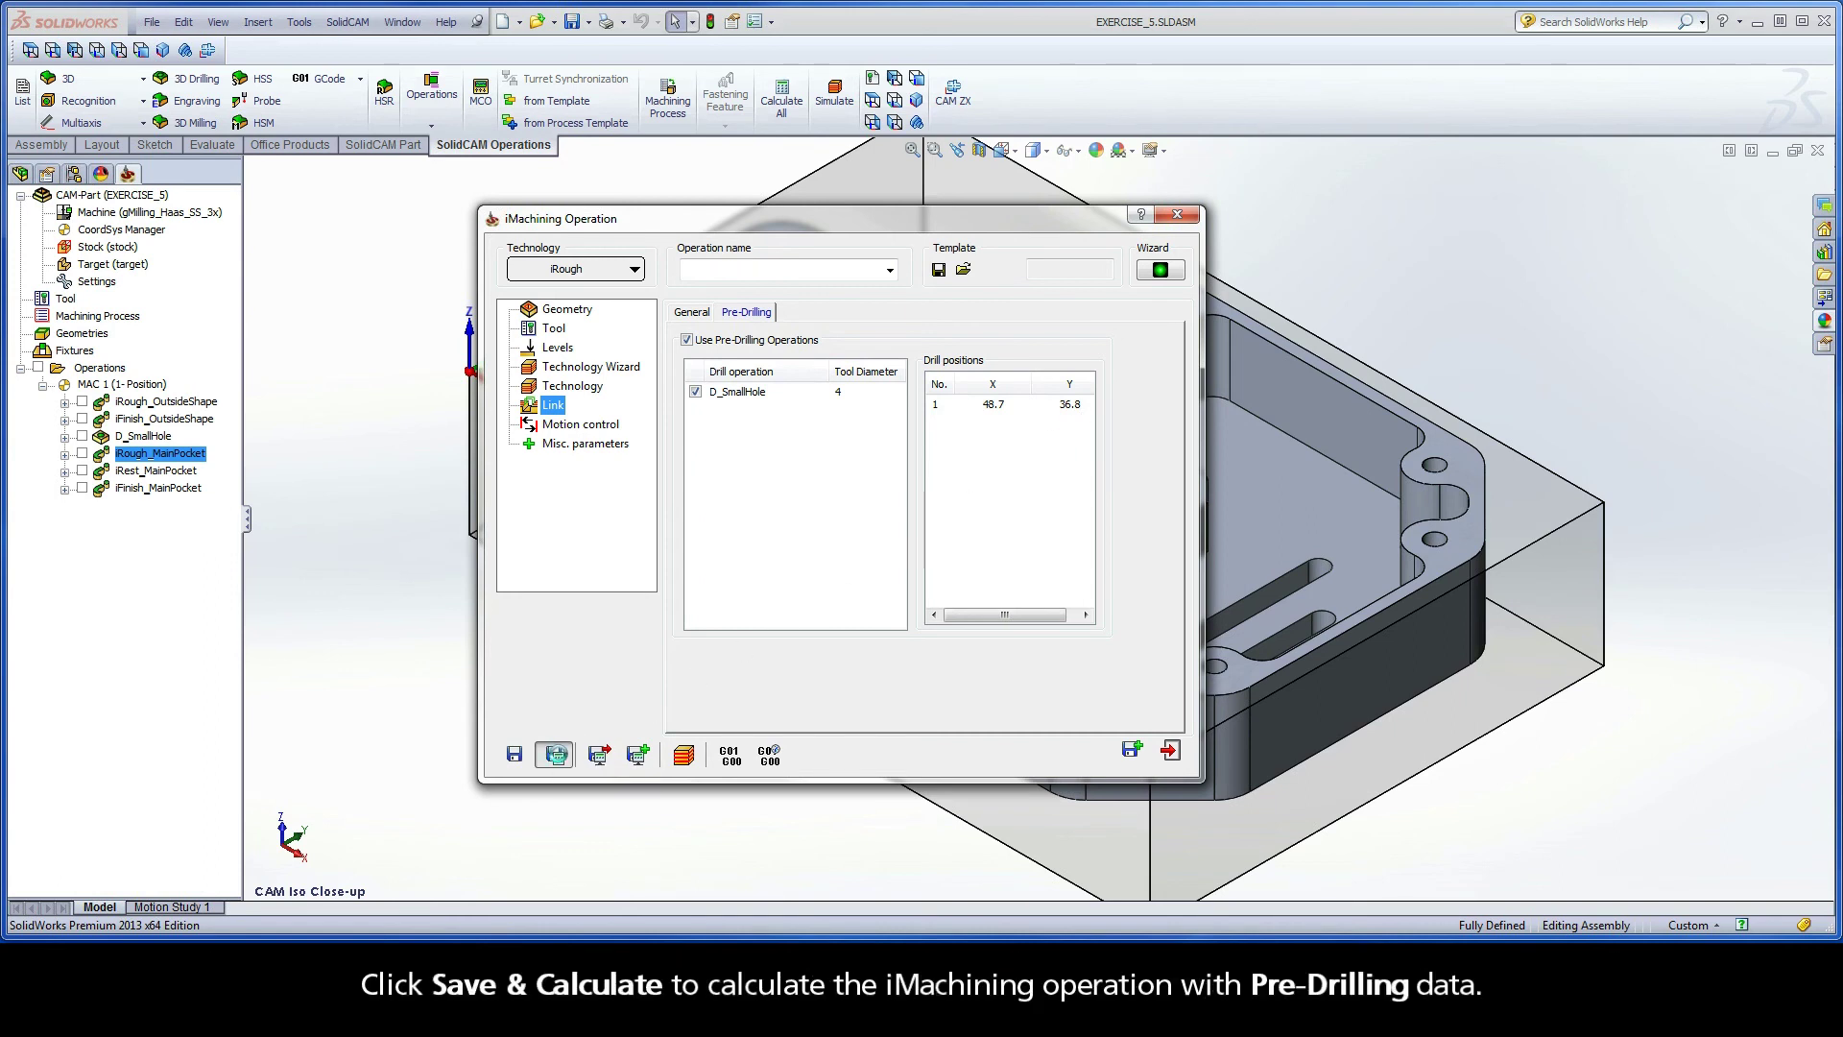
- Step the SolidVerify simulation down into the pre-drilled hole, then play it at higher speed
left_click(684, 756)
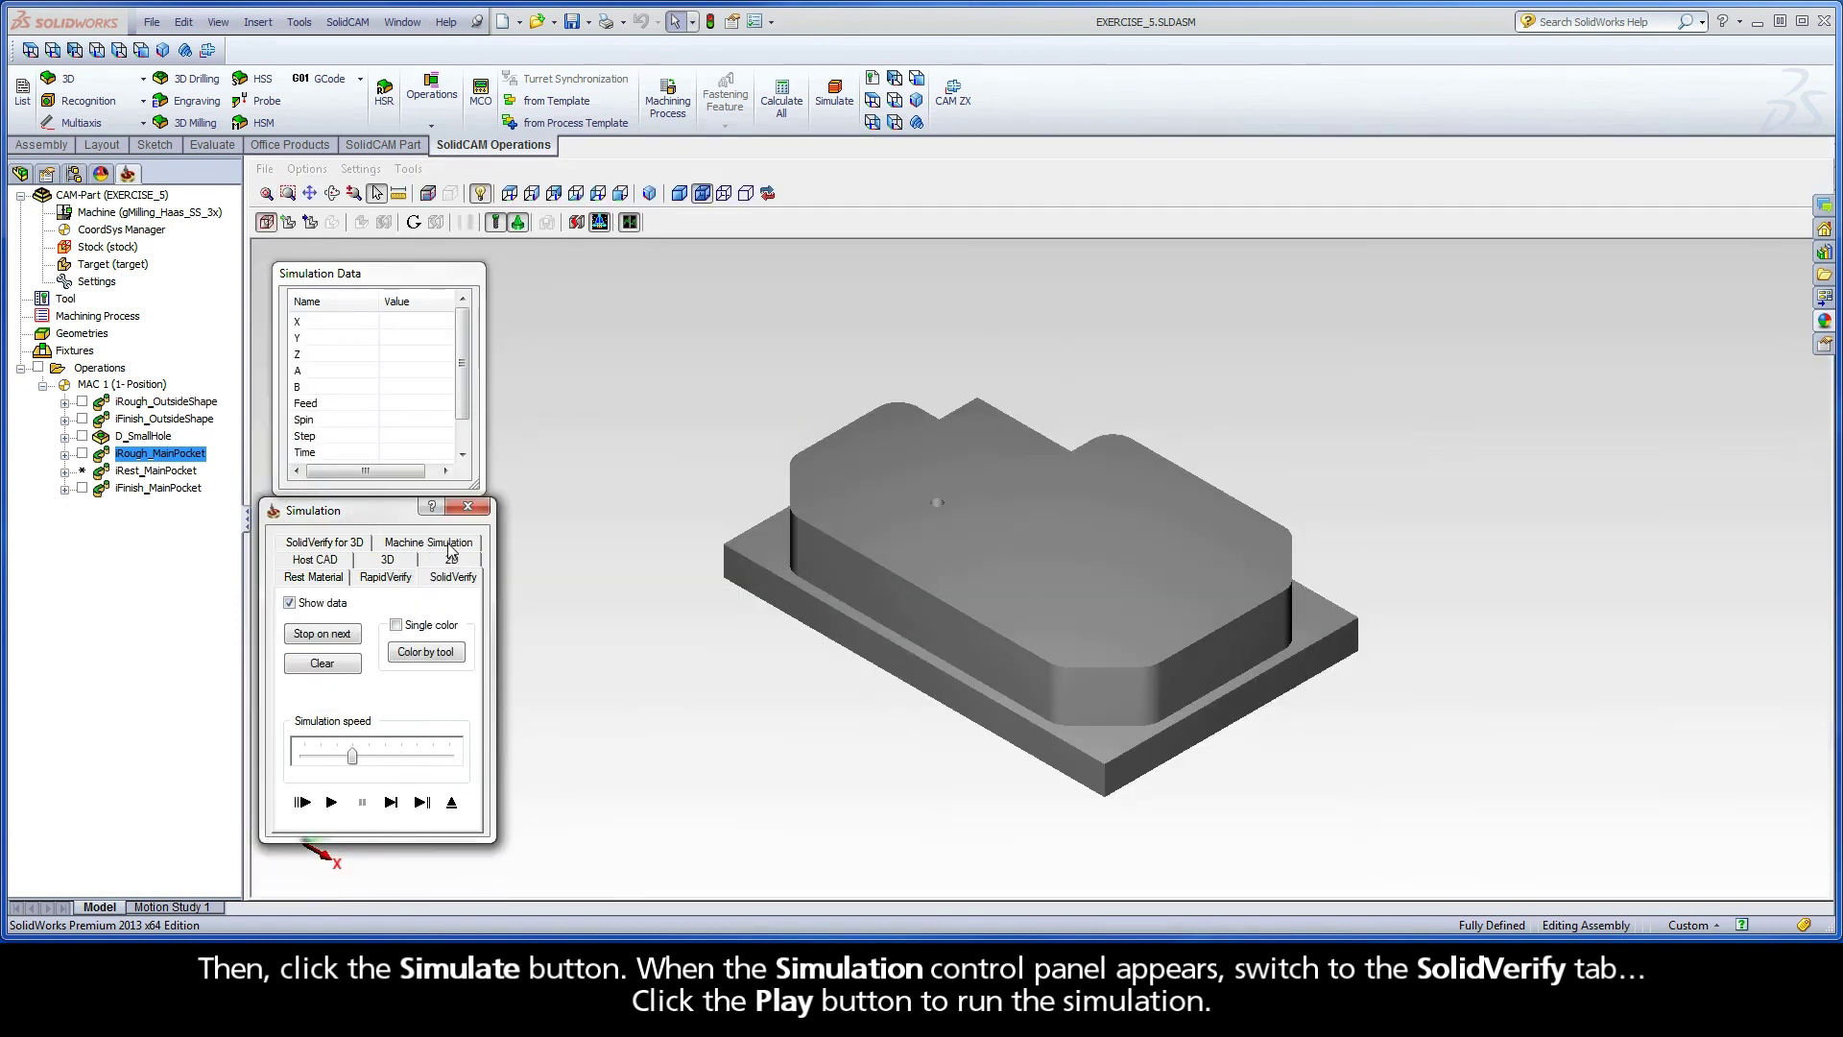
left_click(390, 803)
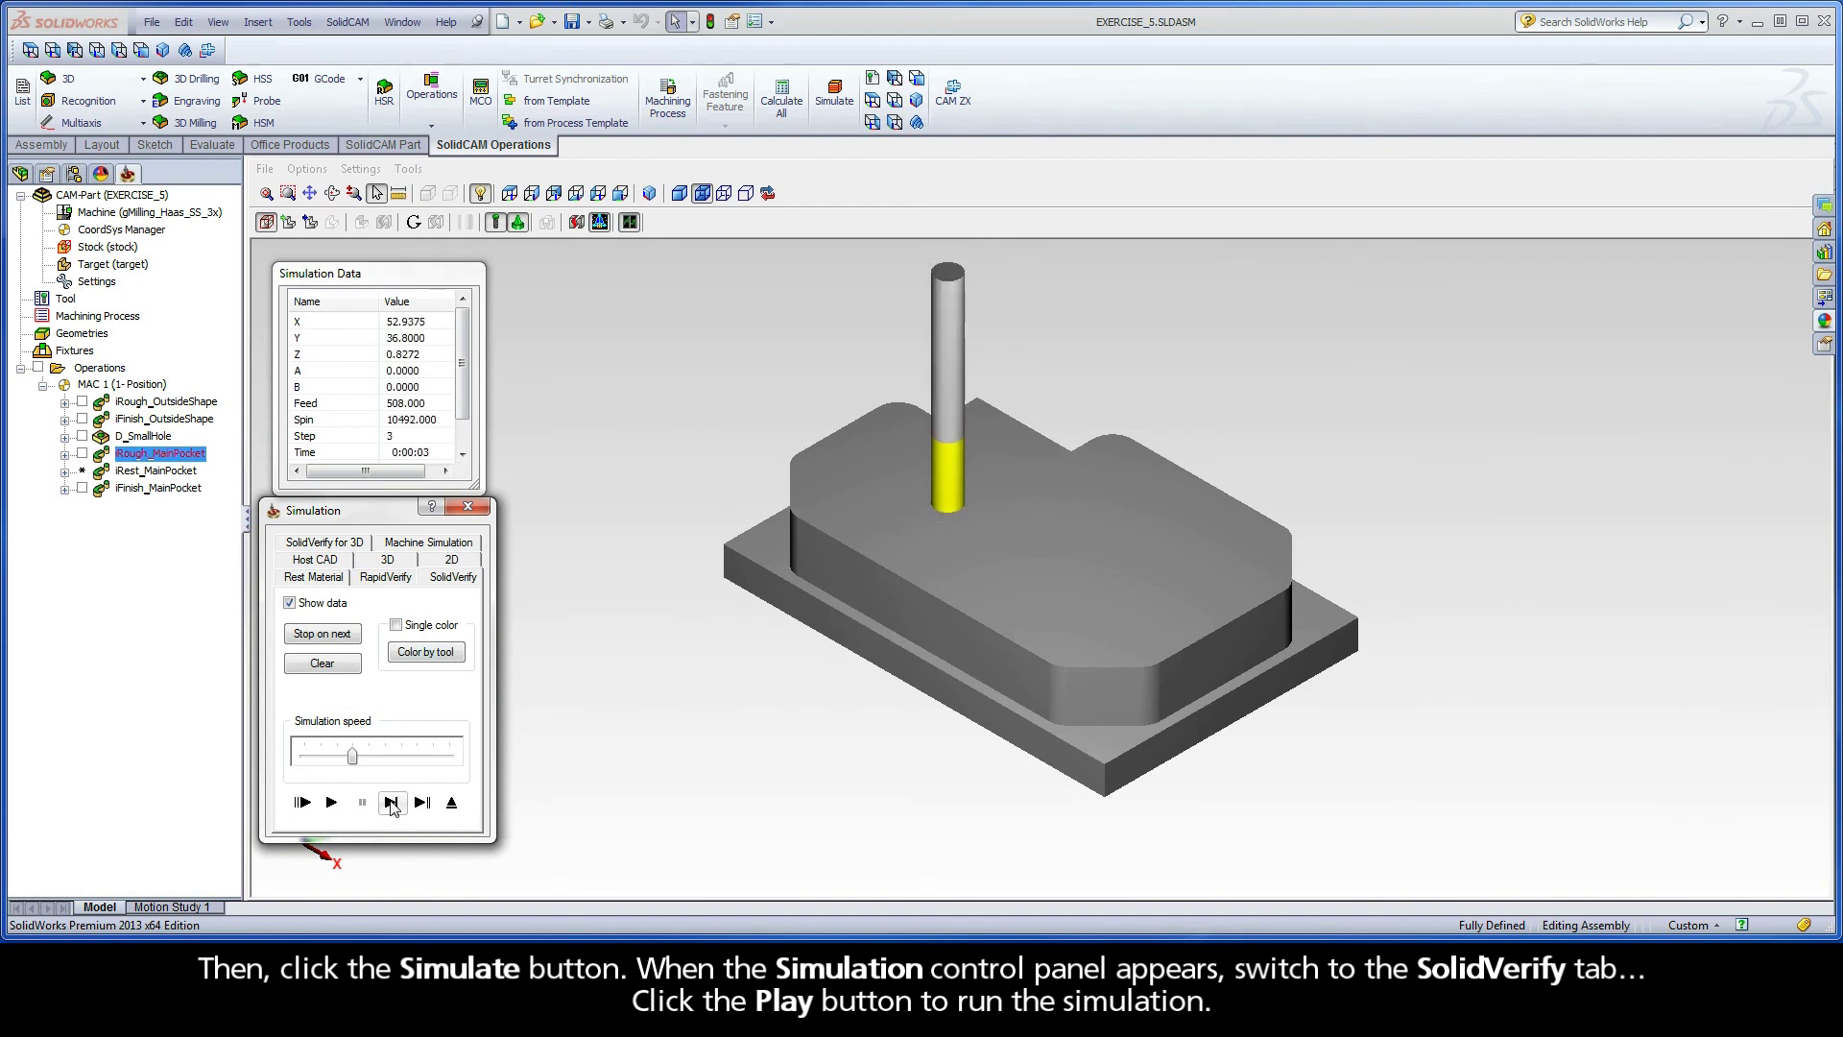
left_click(391, 803)
left_click(390, 803)
left_click(390, 803)
left_click(391, 802)
left_click(391, 803)
left_click(391, 802)
left_click(391, 803)
left_click(391, 802)
left_click(391, 803)
left_click(390, 803)
left_click(391, 802)
left_click(333, 802)
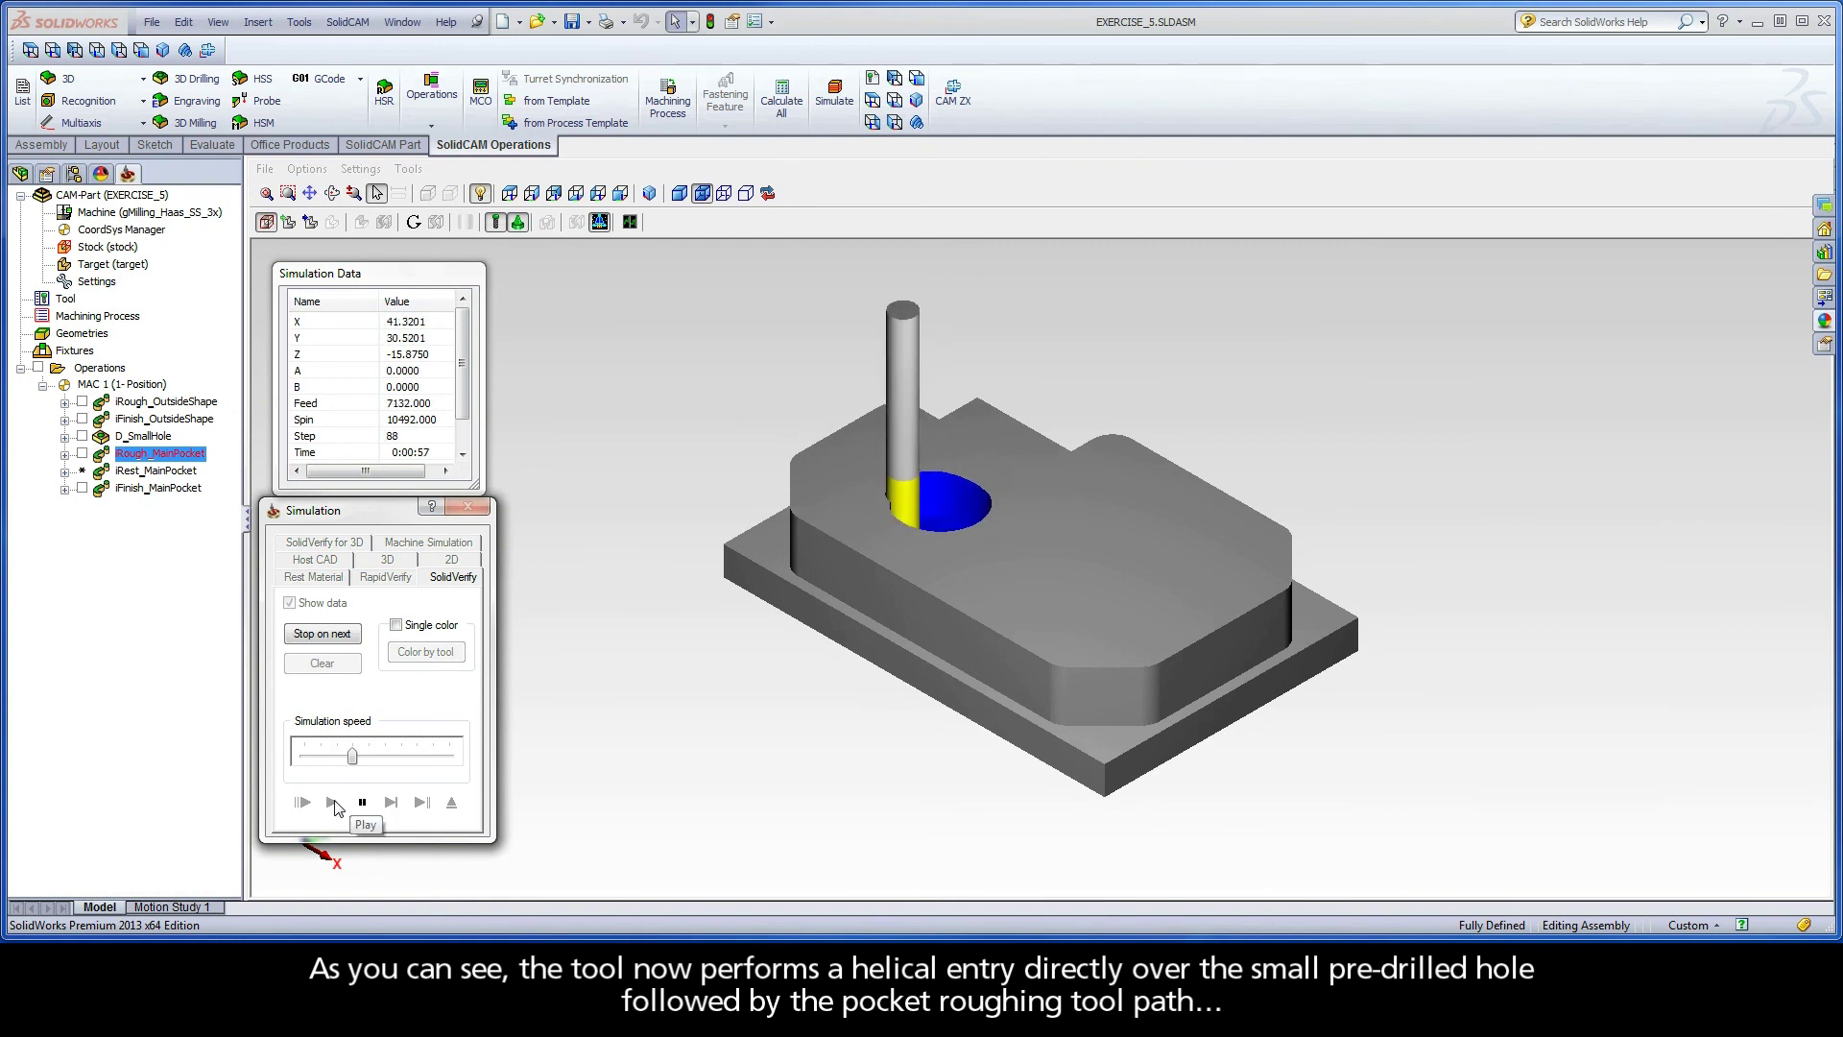
left_click_drag(353, 757, 451, 760)
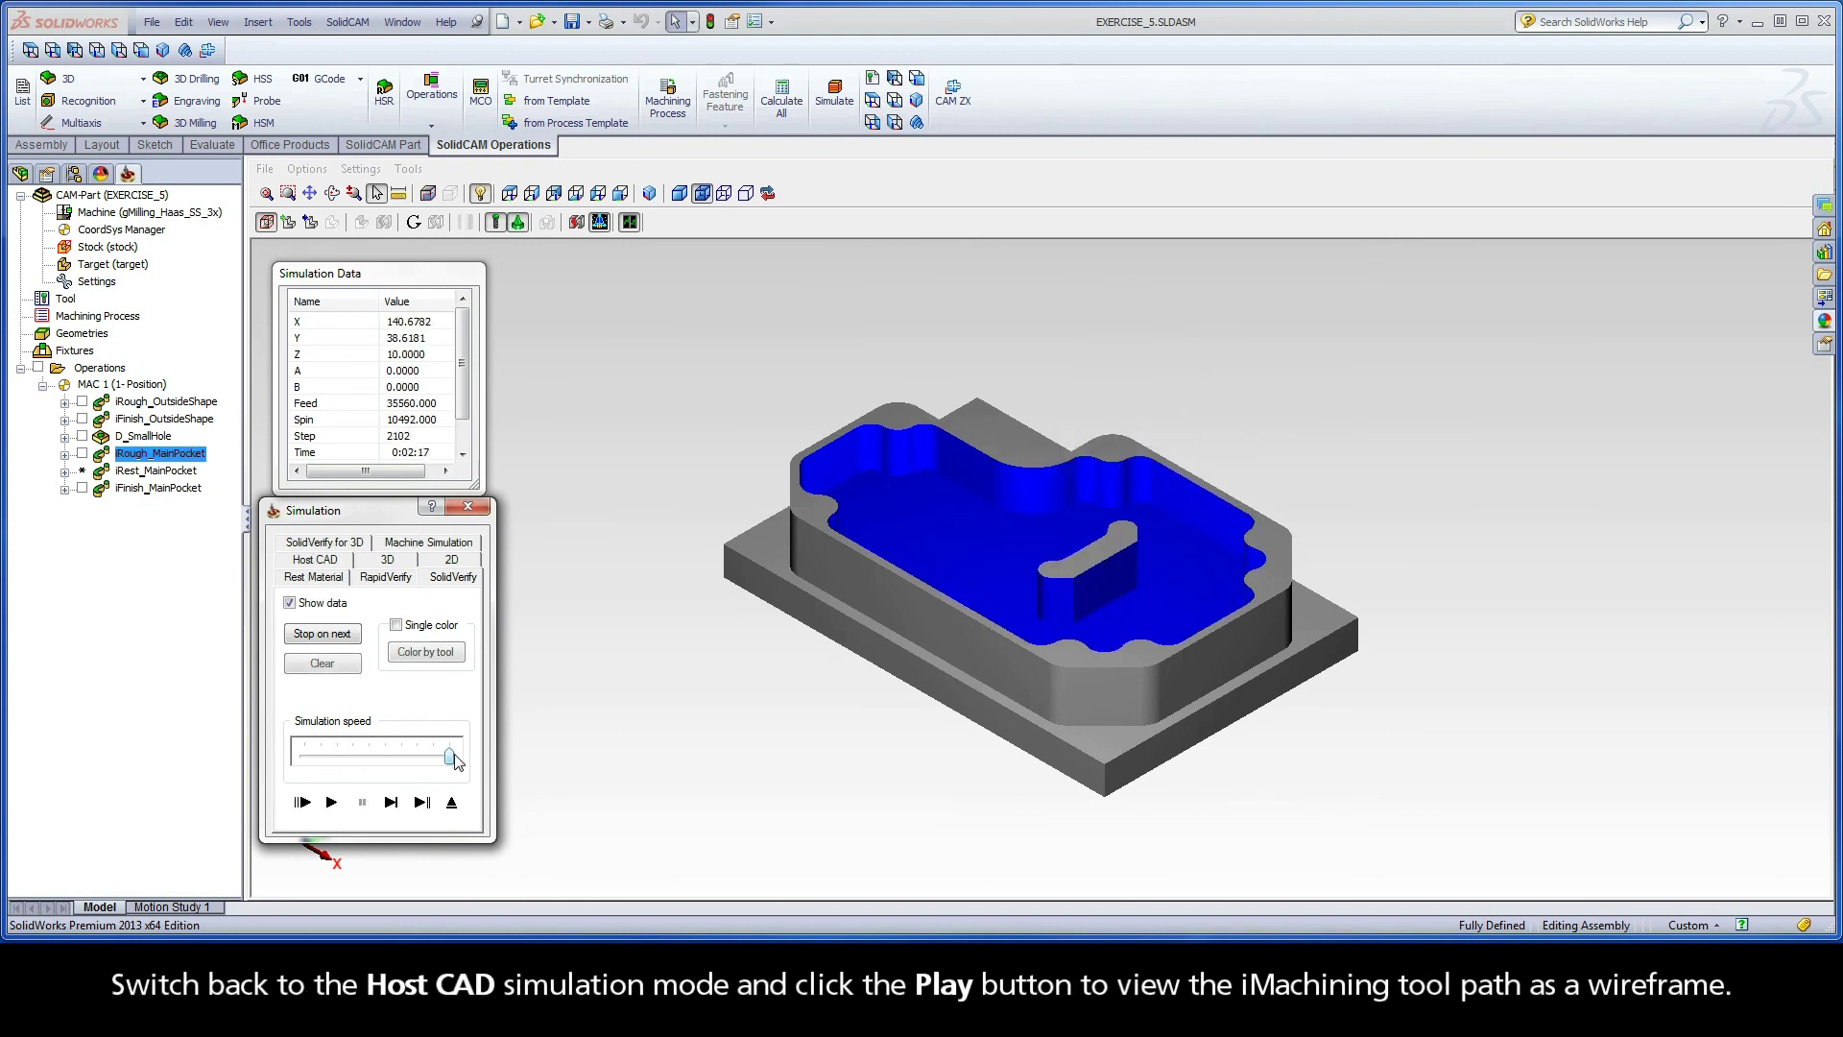
- Replay the simulation in Host CAD mode at about one-third speed to draw the tool path
left_click(317, 561)
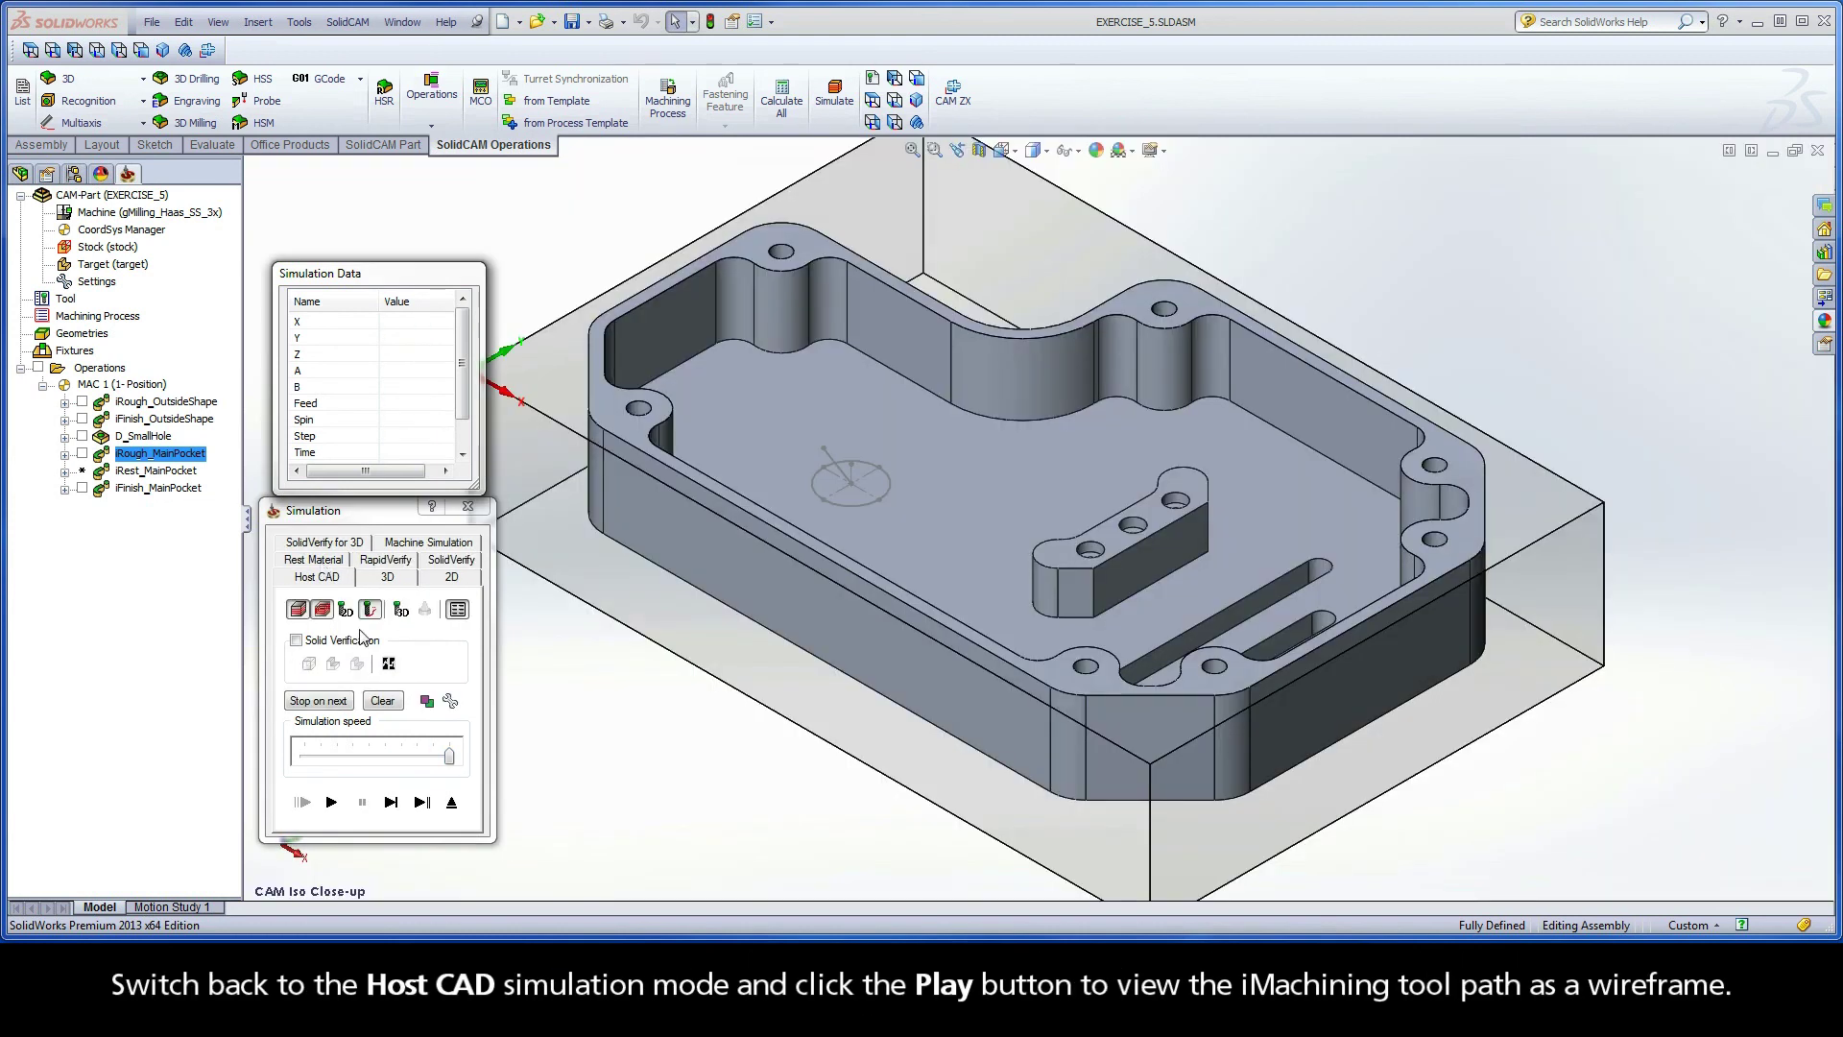
left_click_drag(450, 759, 354, 758)
left_click(331, 803)
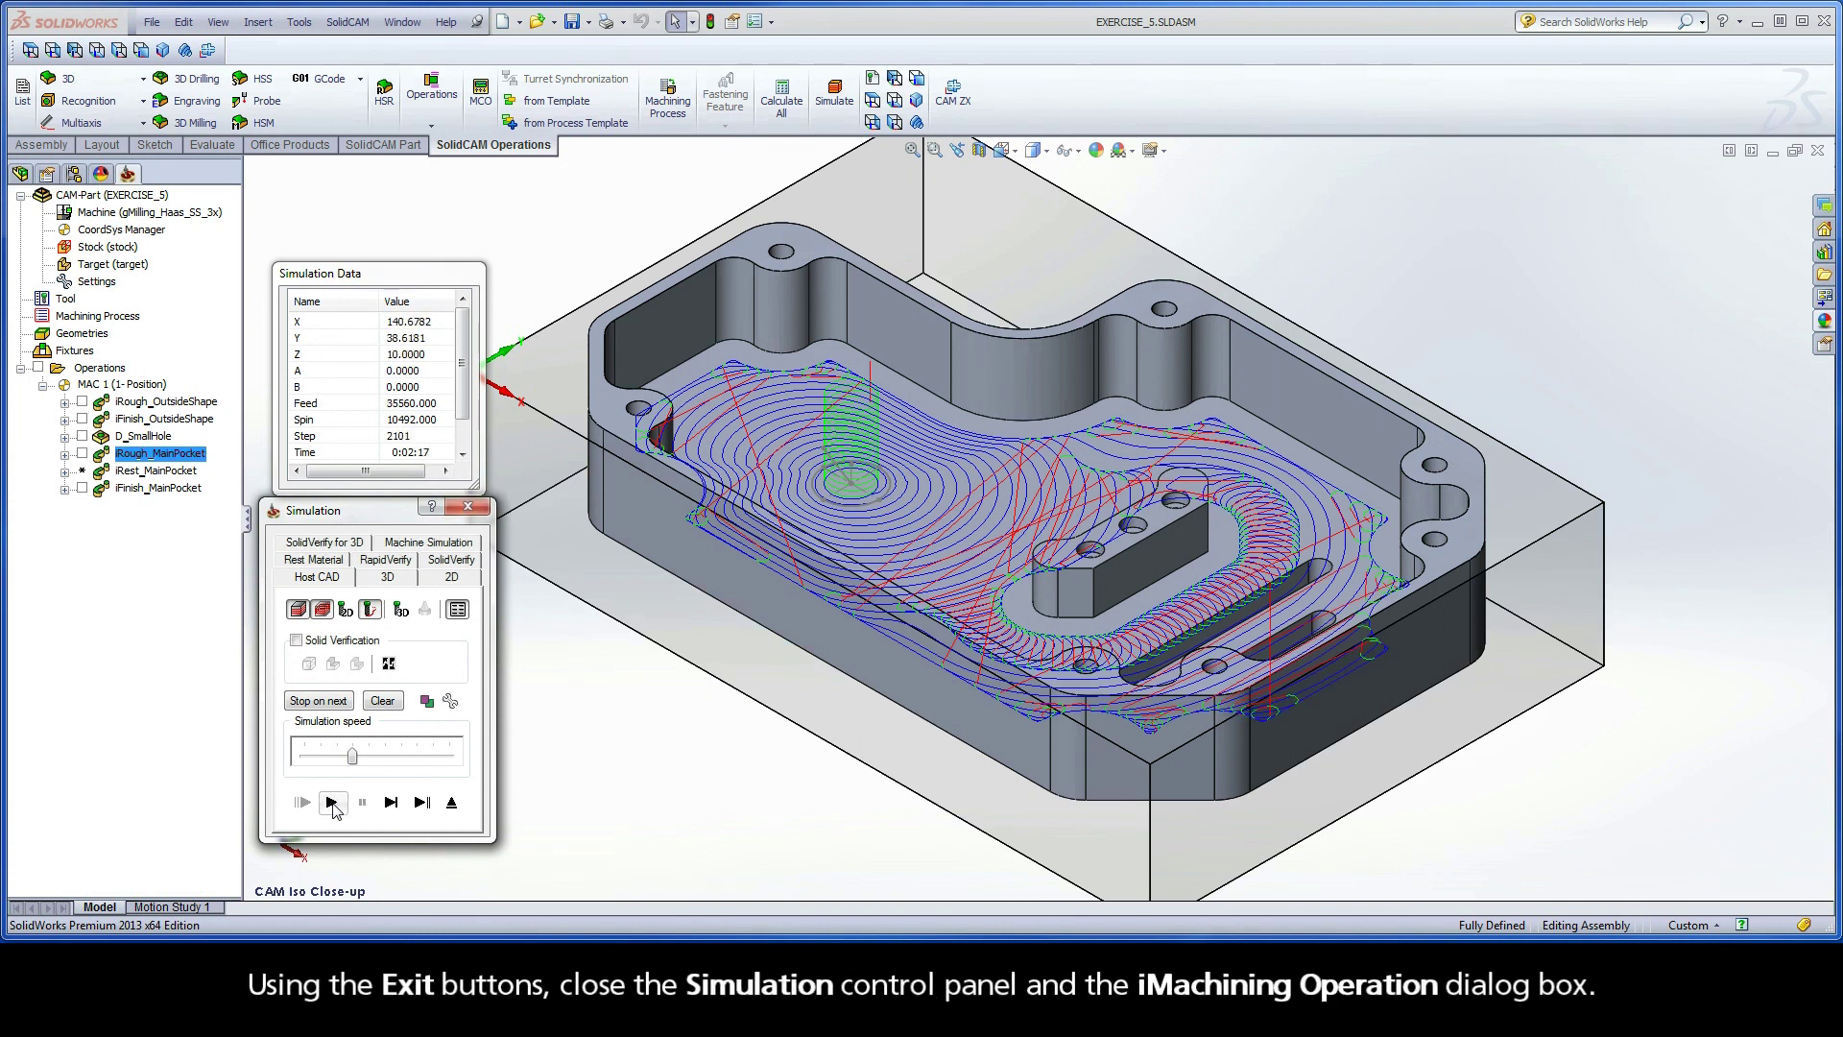
- Close the simulation and iMachining dialog, then recalculate iRest_MainPocket
left_click(452, 804)
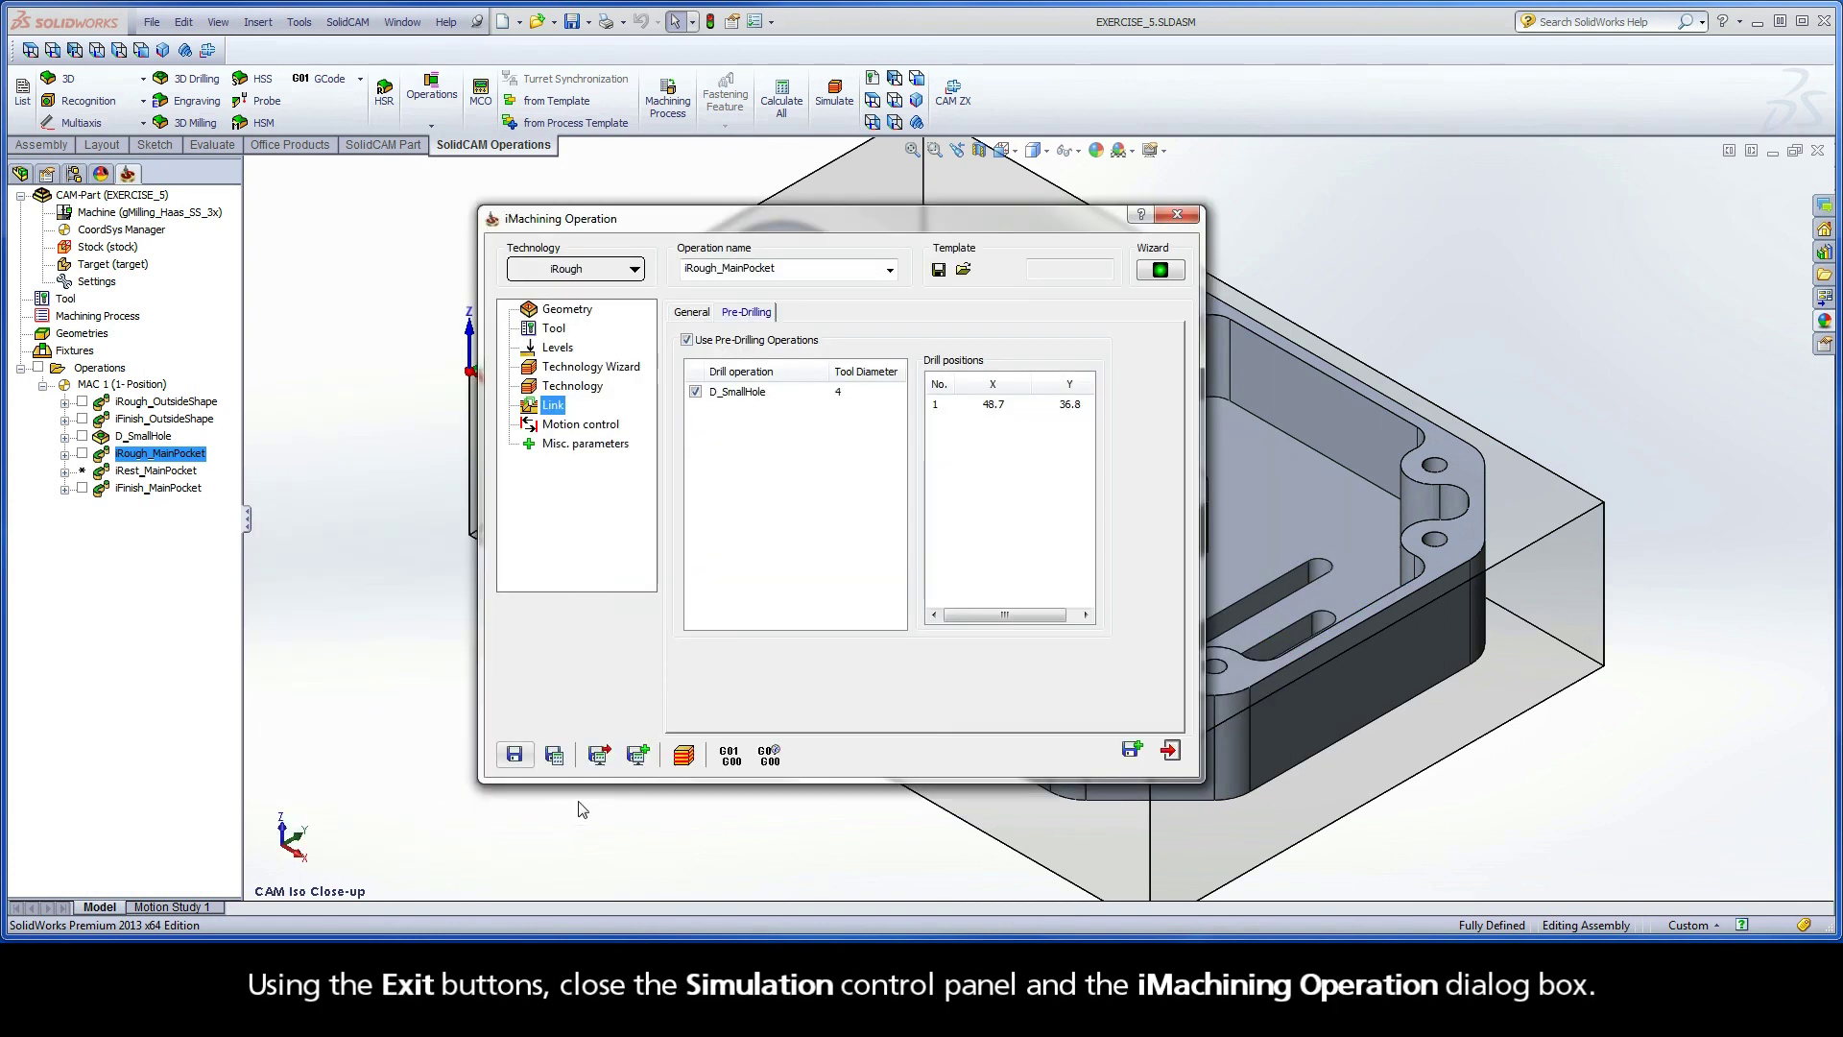
left_click(1171, 751)
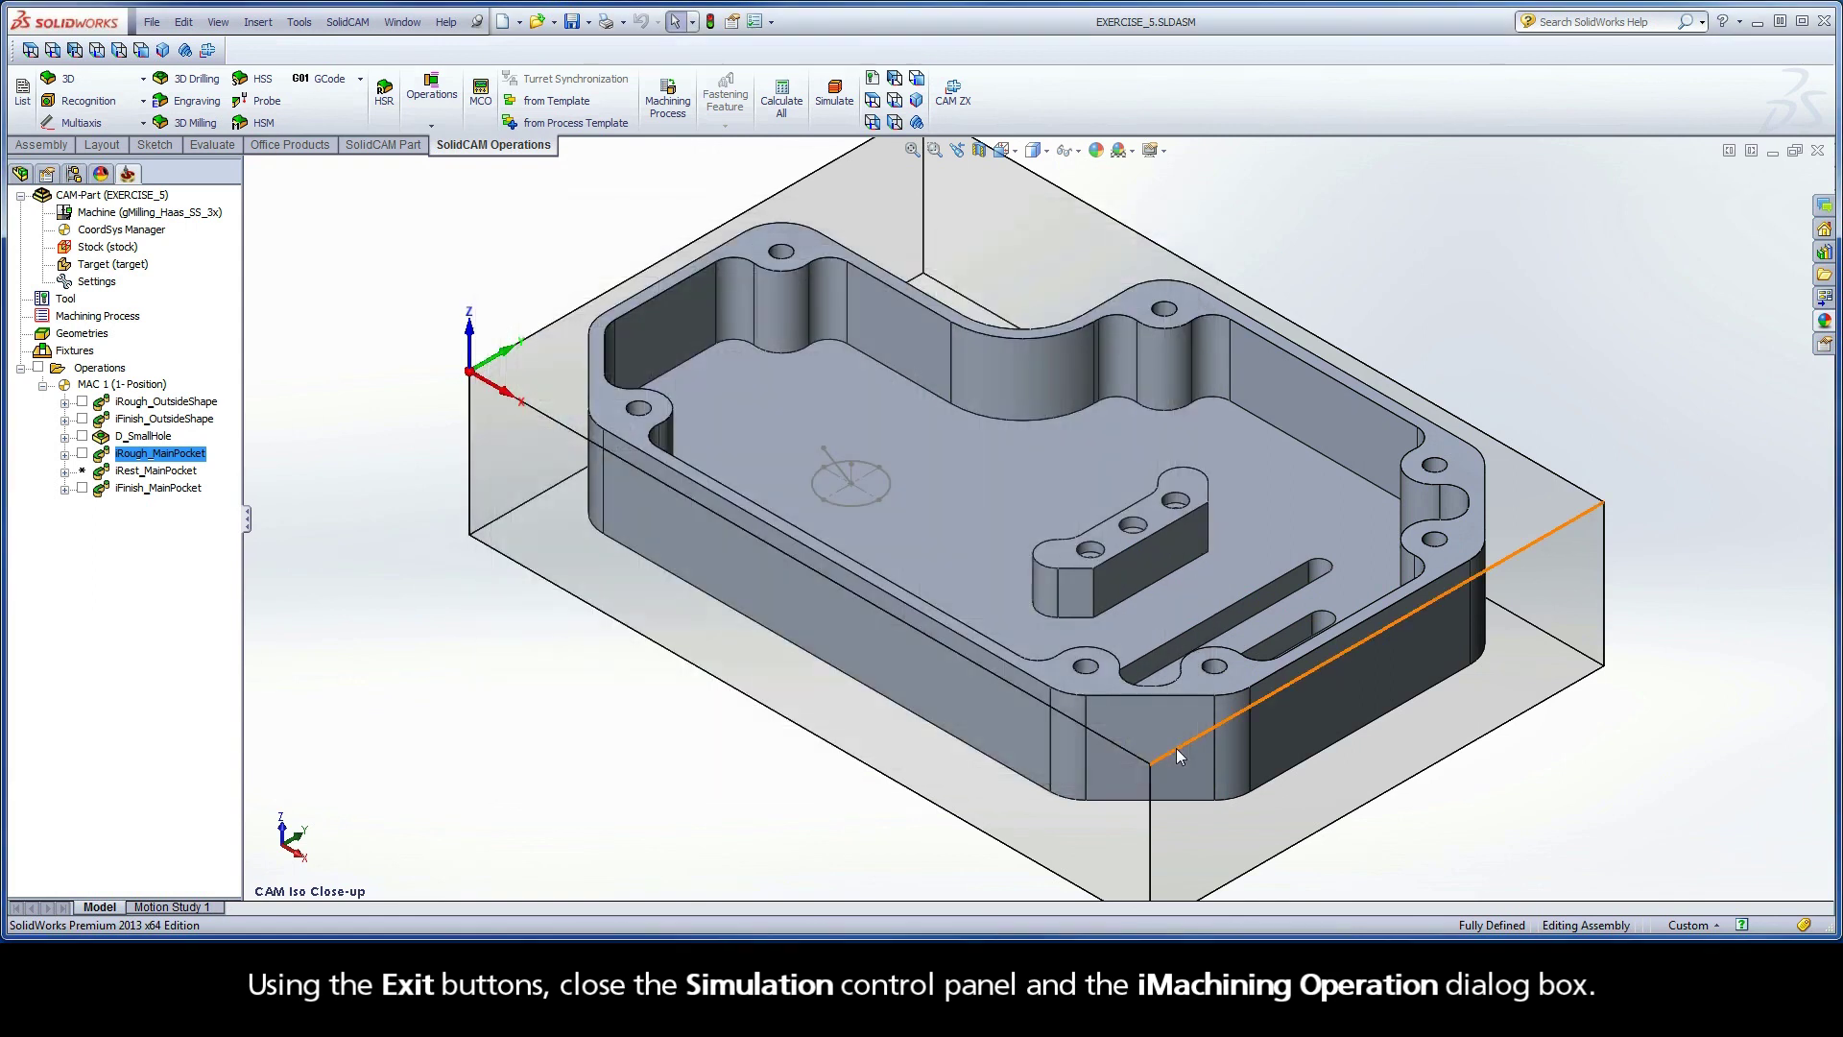
right_click(148, 476)
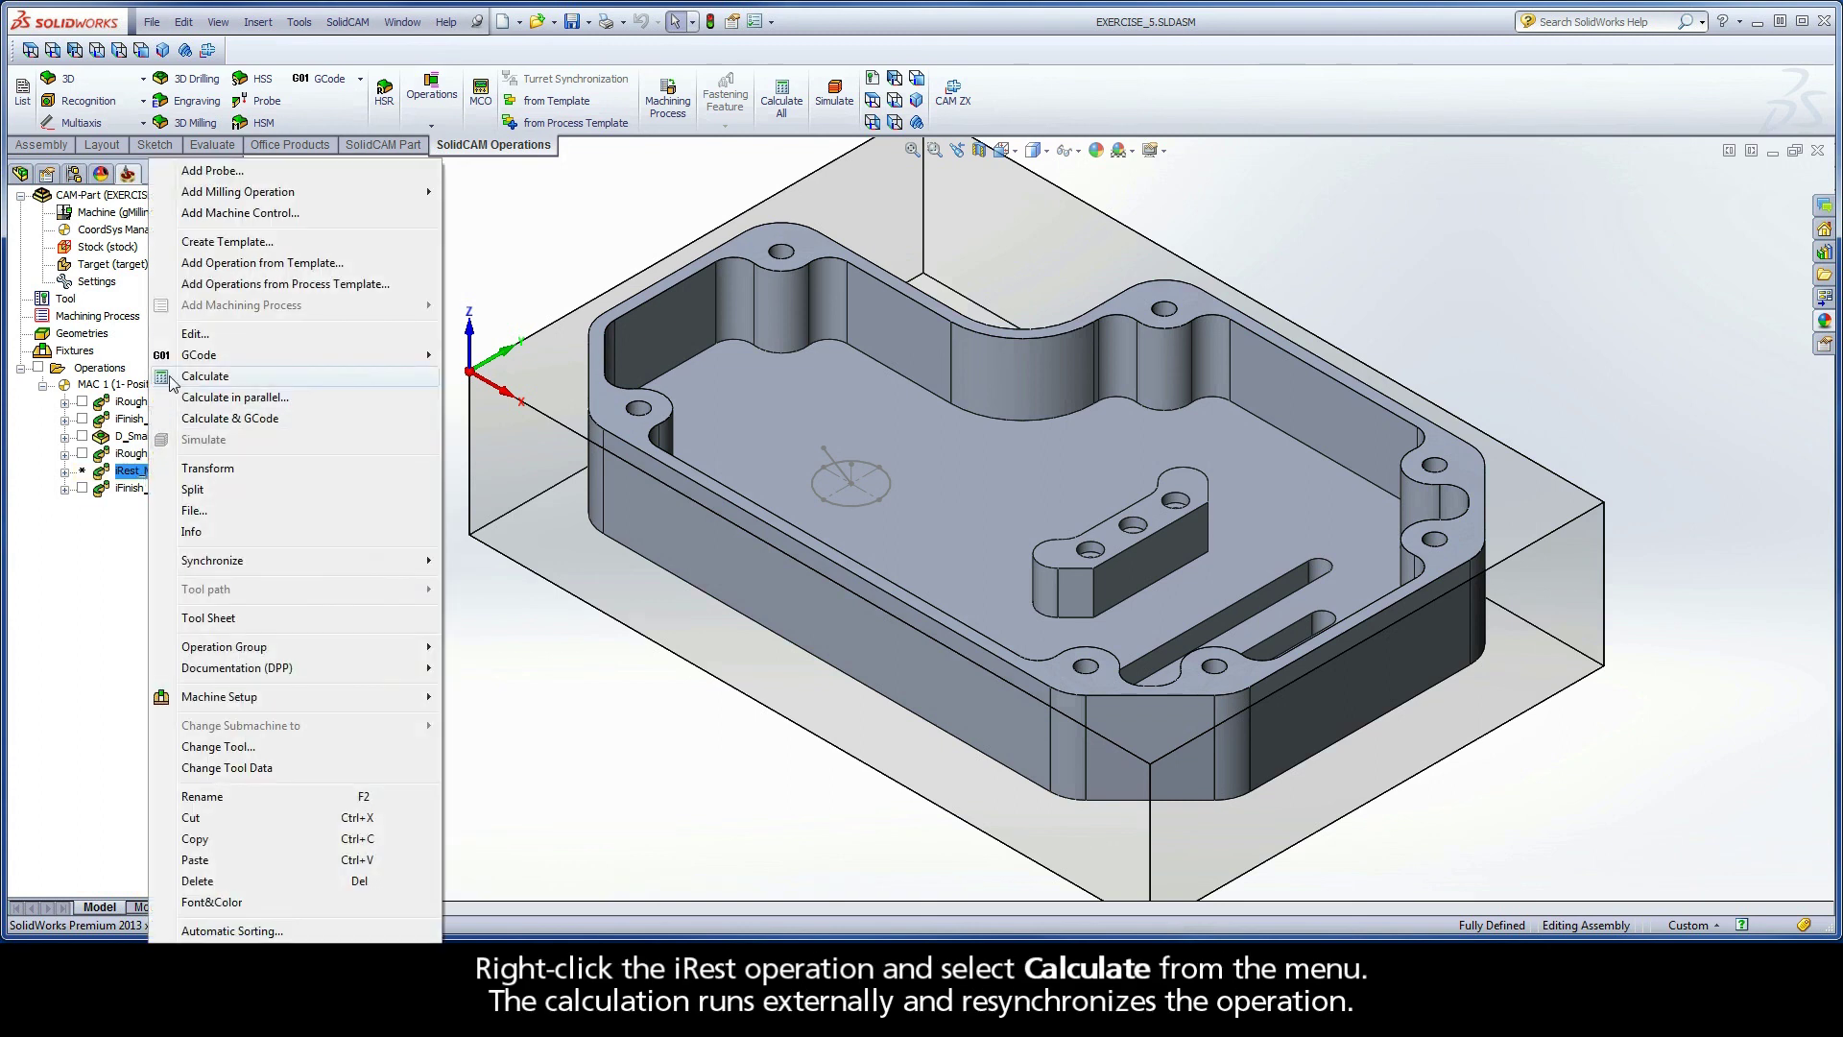
left_click(231, 385)
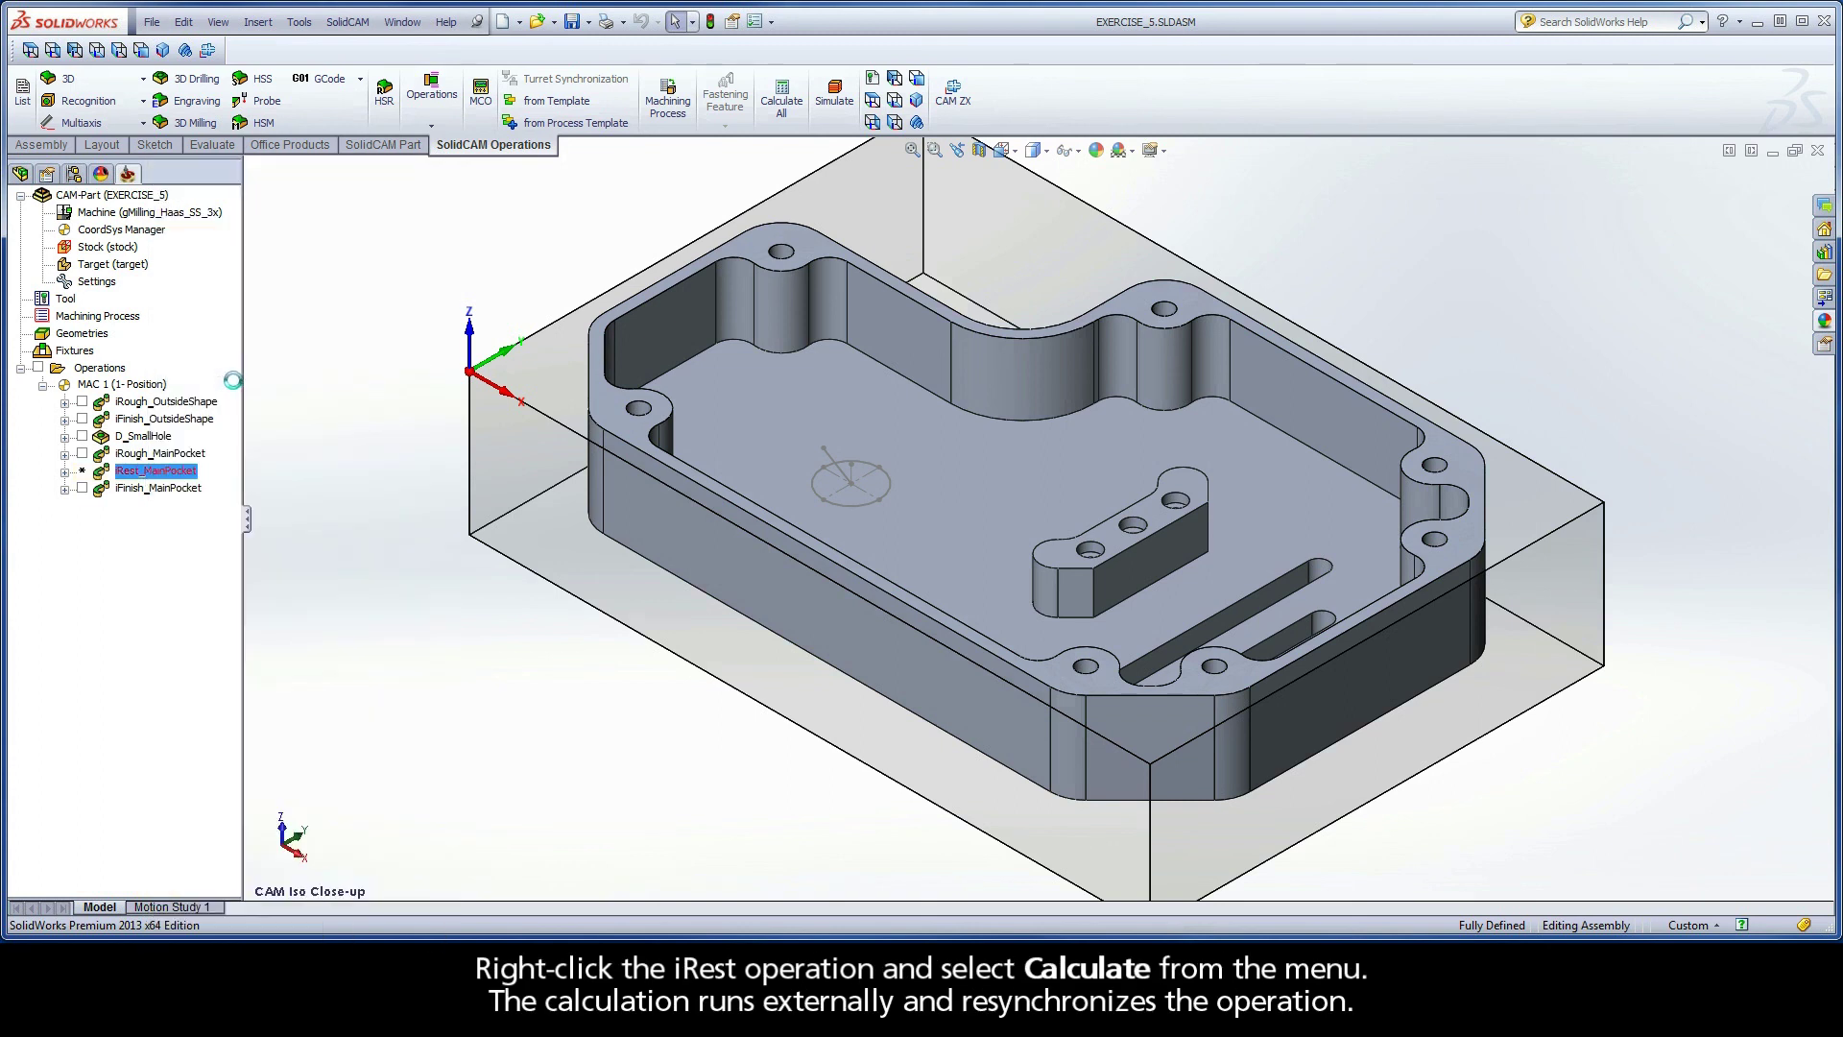